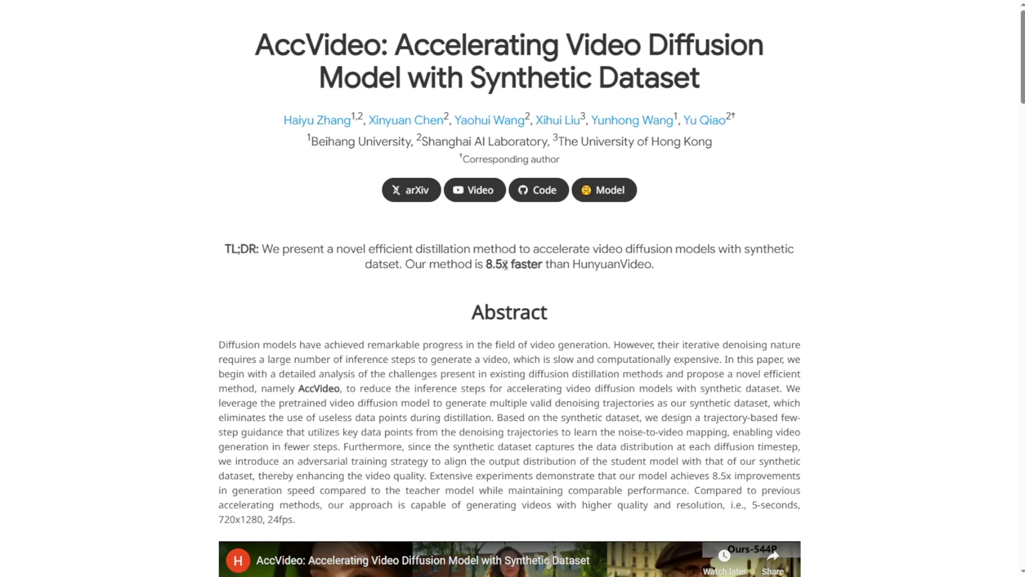
Highlight '8.5x faster' in the AccVideo TL;DR, then scroll down to the demo video and Method section.
{"action": "left_click_drag", "start_coordinate": [486, 264], "coordinate": [543, 264]}
{"action": "scroll", "coordinate": [543, 264], "scroll_direction": "down", "scroll_amount": 1}
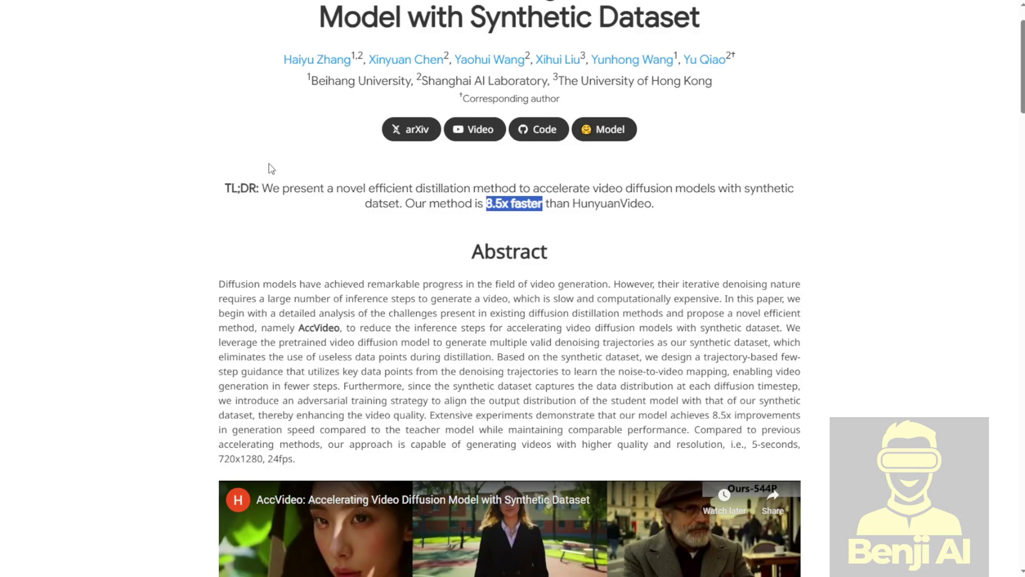
{"action": "scroll", "coordinate": [272, 166], "scroll_direction": "up", "scroll_amount": 1}
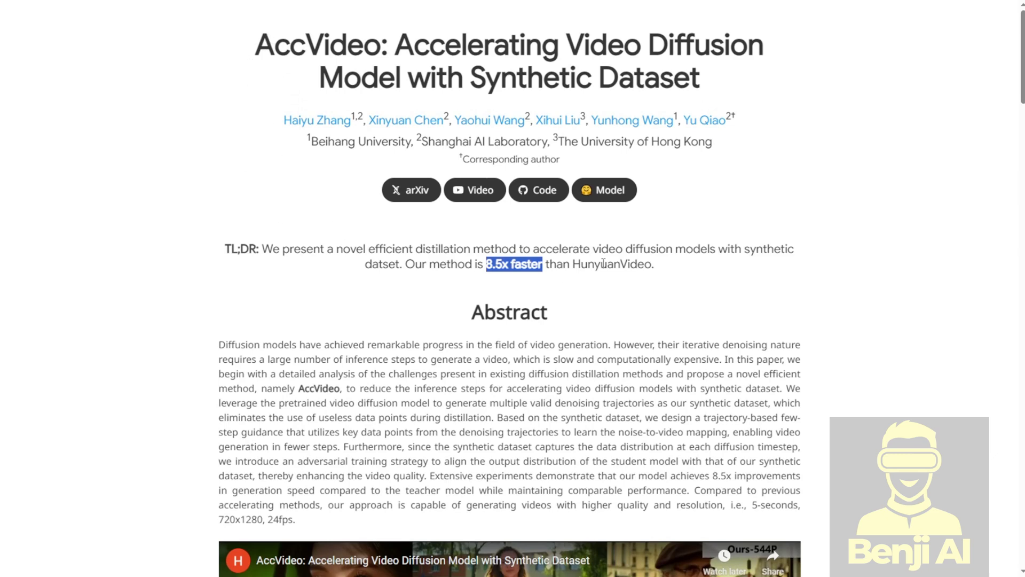
{"action": "scroll", "coordinate": [664, 257], "scroll_direction": "down", "scroll_amount": 9}
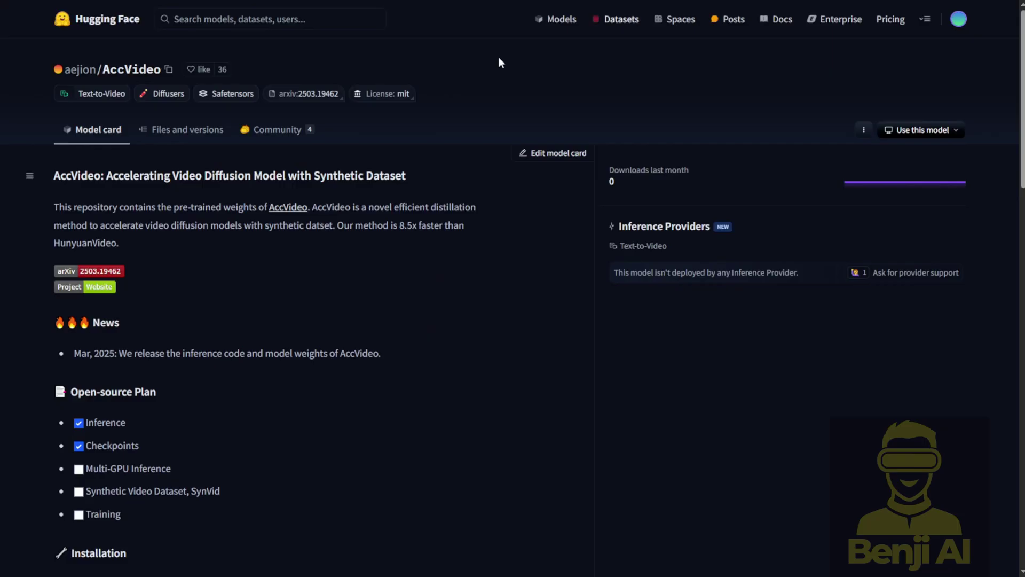
Find diffusion_pytorch_model.pt in the accvideo-t2v-5-steps folder, then return to the AccVideo repository root.
{"action": "scroll", "coordinate": [293, 344], "scroll_direction": "down", "scroll_amount": 2}
{"action": "scroll", "coordinate": [284, 331], "scroll_direction": "up", "scroll_amount": 2}
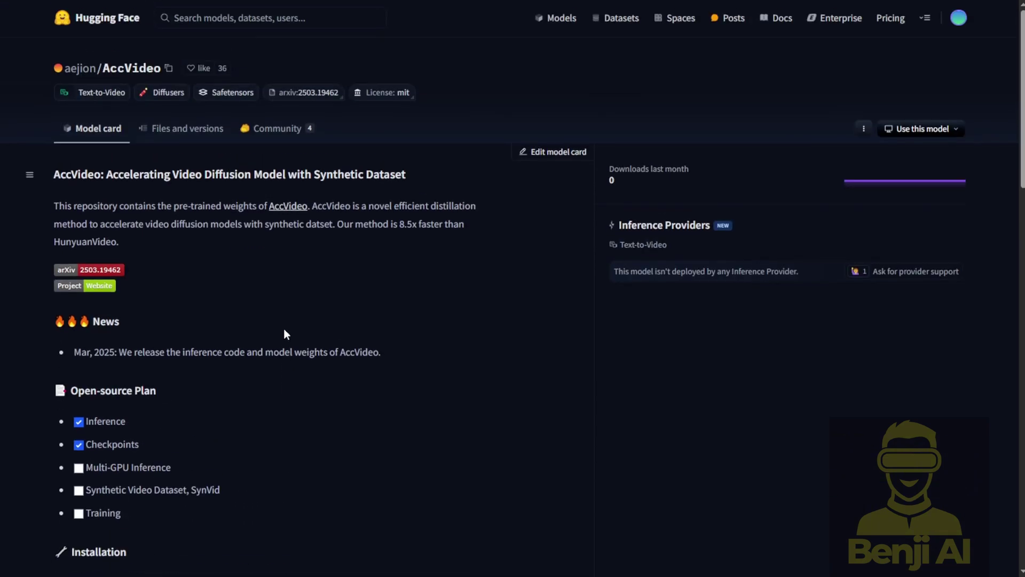
{"action": "left_click", "coordinate": [187, 129]}
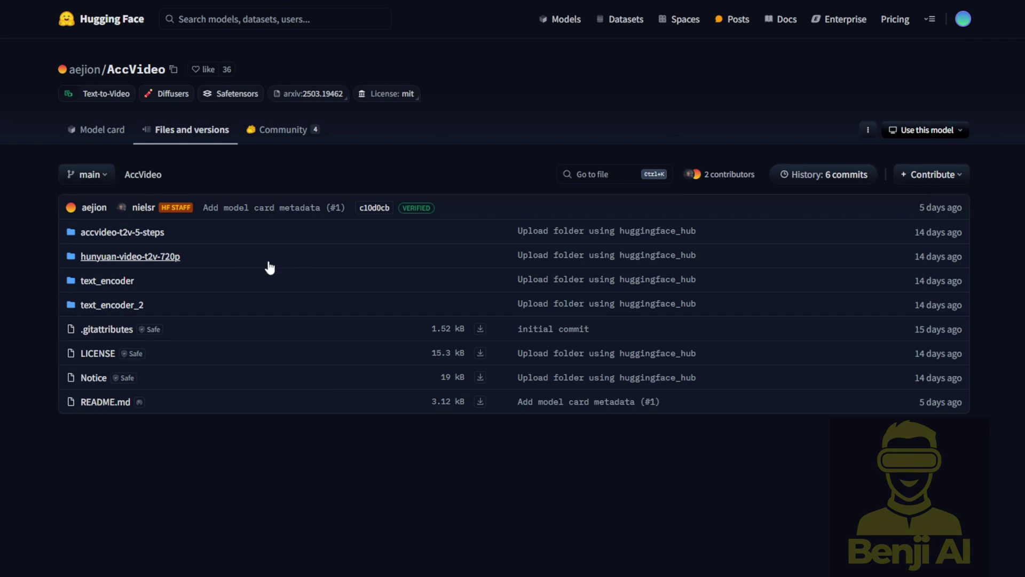
{"action": "left_click", "coordinate": [154, 232]}
{"action": "left_click_drag", "start_coordinate": [195, 232], "coordinate": [80, 233]}
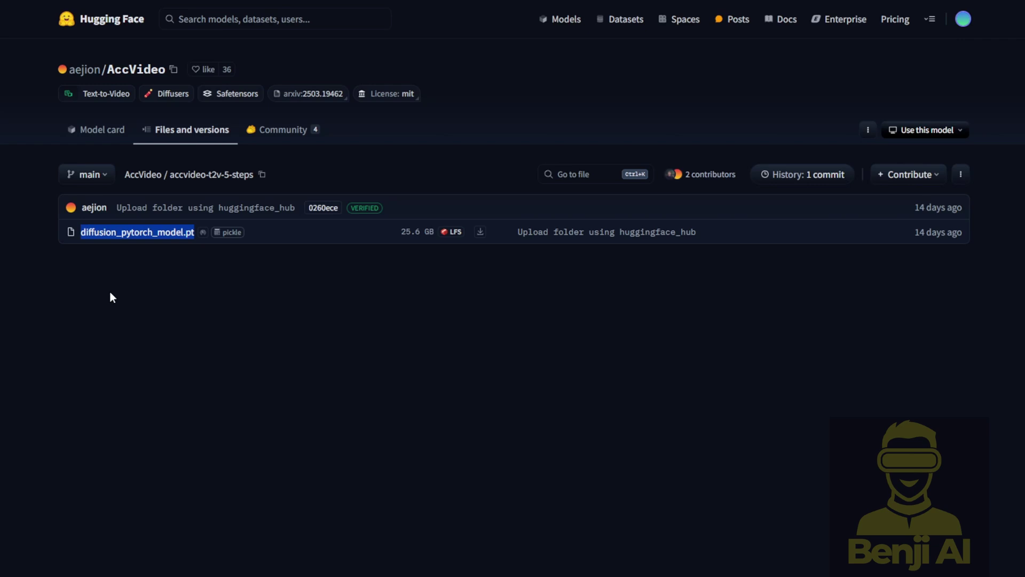
{"action": "left_click", "coordinate": [147, 177]}
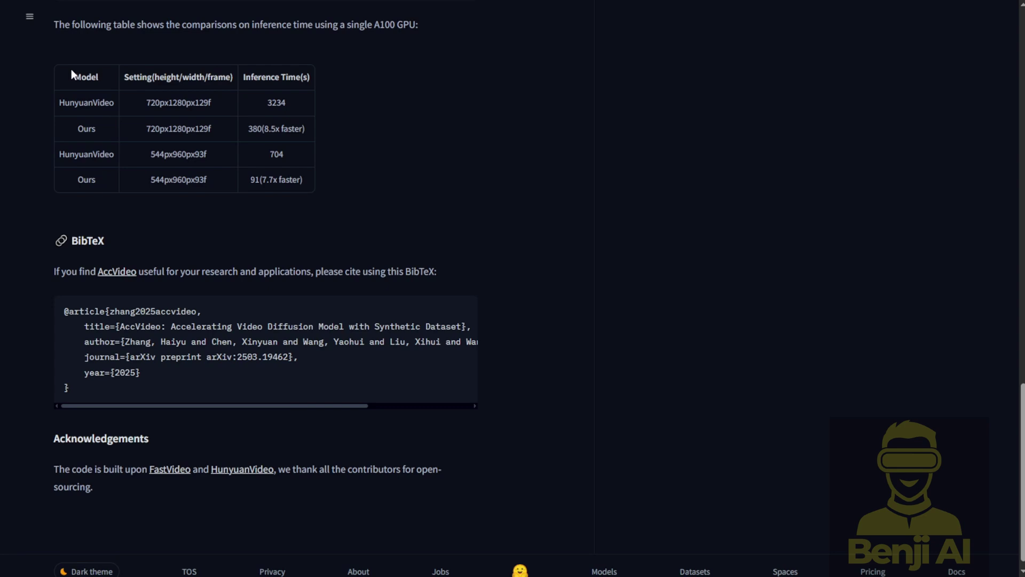
Highlight the table's 720px1280px129f setting and the 380 (8.5x faster) inference time.
{"action": "left_click_drag", "start_coordinate": [71, 69], "coordinate": [314, 178]}
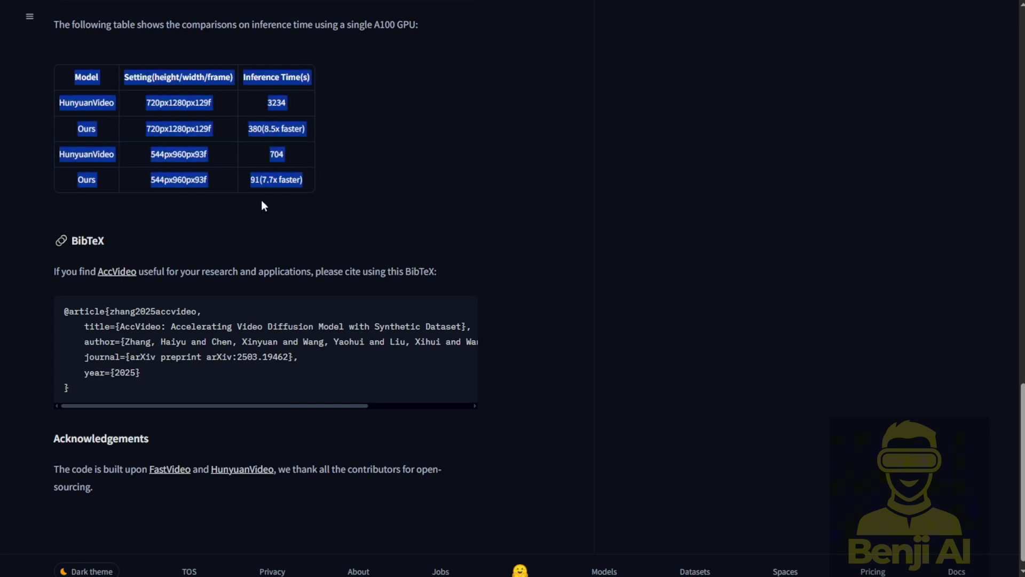
{"action": "left_click", "coordinate": [180, 144]}
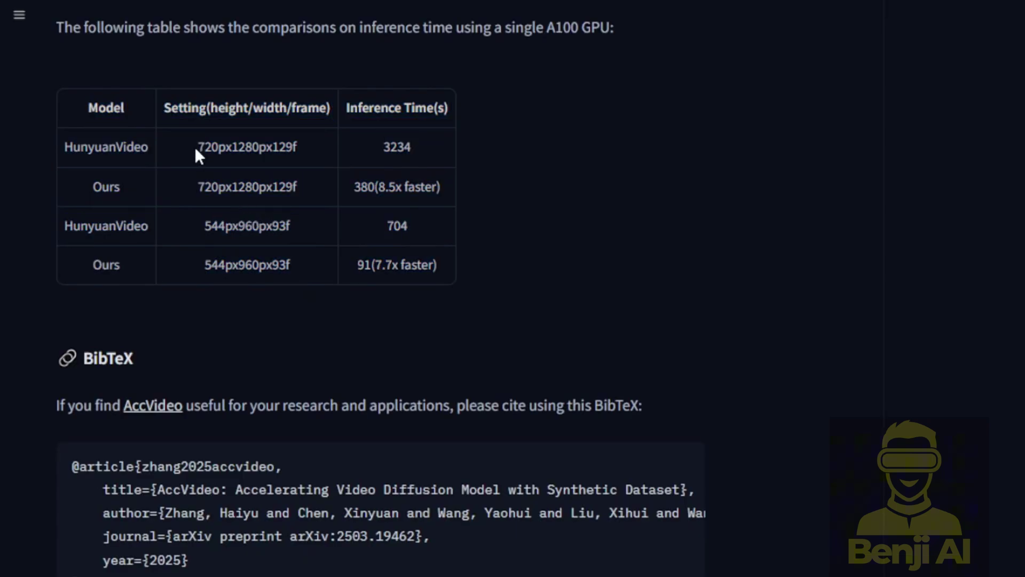
{"action": "left_click_drag", "start_coordinate": [197, 149], "coordinate": [301, 153]}
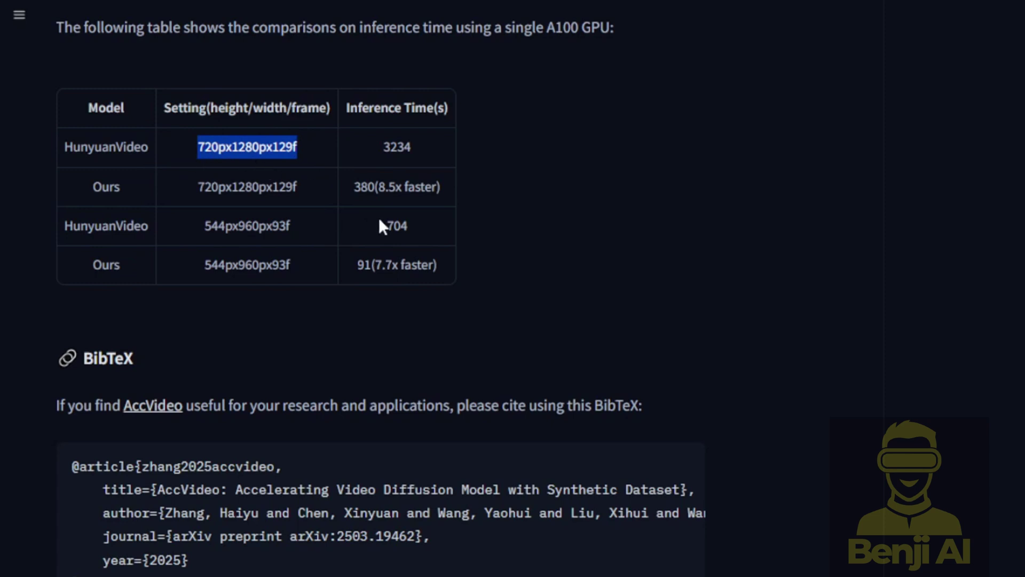
{"action": "left_click_drag", "start_coordinate": [447, 185], "coordinate": [327, 185]}
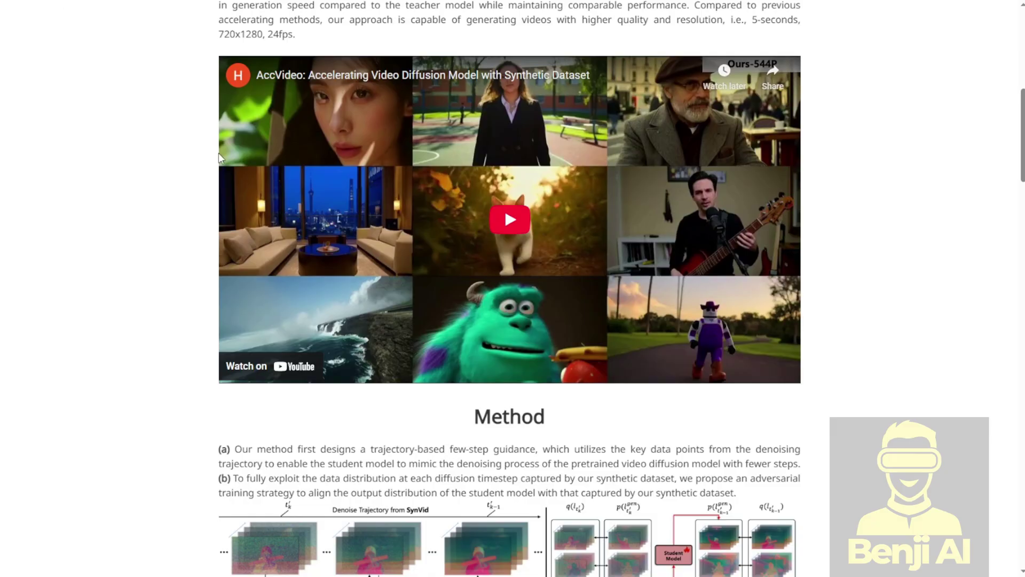
{"action": "scroll", "coordinate": [320, 267], "scroll_direction": "up", "scroll_amount": 5}
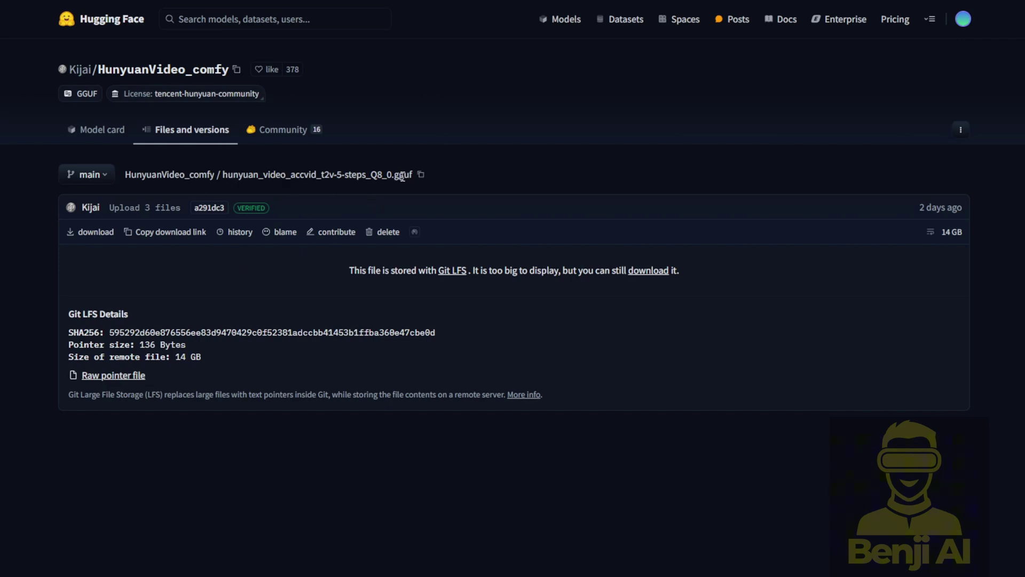
Highlight the Q8_0 GGUF, fp8 5-steps and 5-step LoRA file names in HunyuanVideo_comfy.
{"action": "left_click_drag", "start_coordinate": [412, 174], "coordinate": [228, 174]}
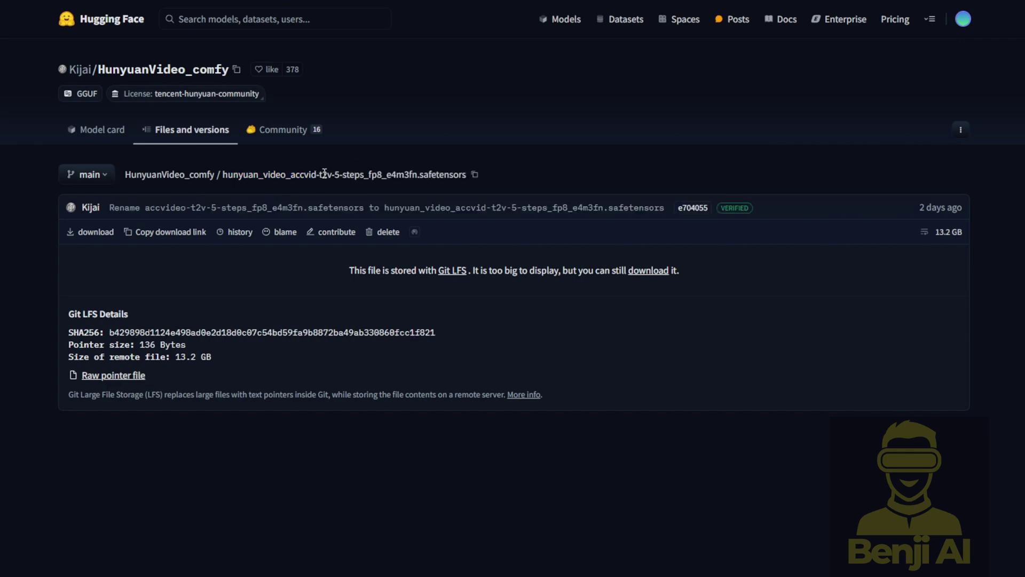
{"action": "left_click_drag", "start_coordinate": [332, 173], "coordinate": [364, 174]}
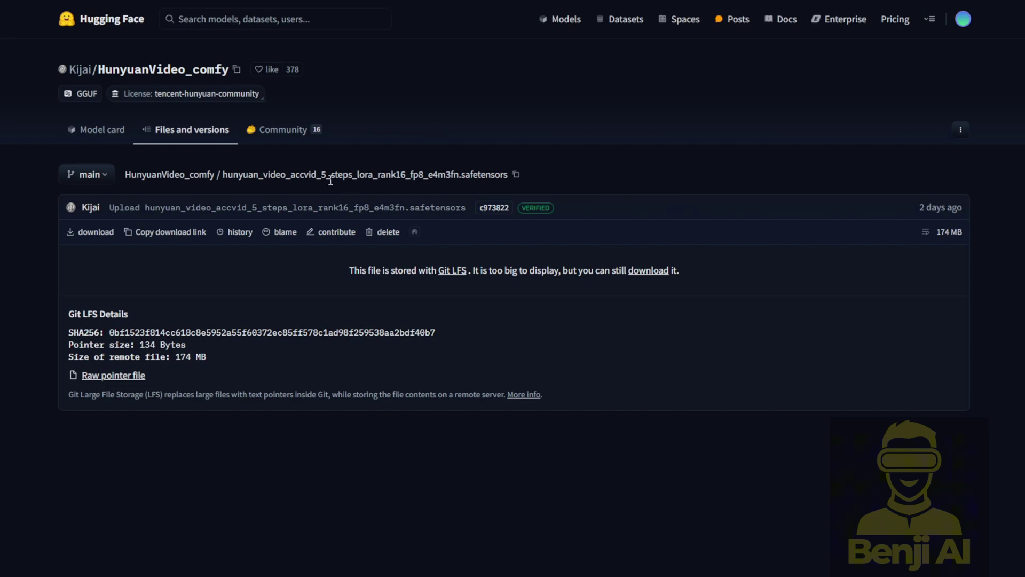
{"action": "left_click_drag", "start_coordinate": [223, 175], "coordinate": [427, 174]}
{"action": "left_click", "coordinate": [350, 175]}
{"action": "left_click", "coordinate": [420, 174]}
{"action": "left_click", "coordinate": [1003, 233]}
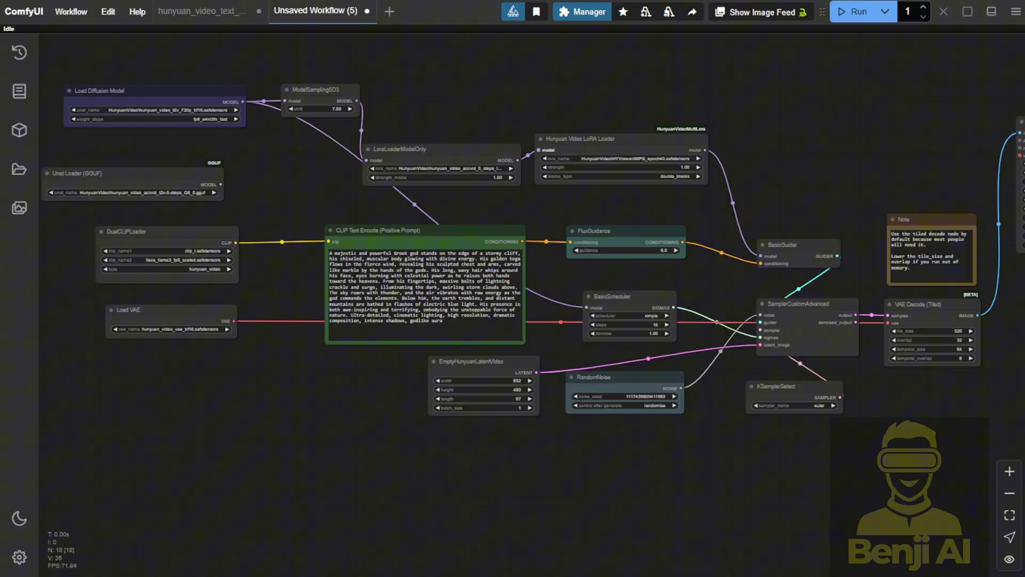
Move the LoraLoaderModelOnly node left and widen it to show the full accvid 5-steps LoRA name.
{"action": "scroll", "coordinate": [288, 158], "scroll_direction": "up", "scroll_amount": 6}
{"action": "left_click_drag", "start_coordinate": [288, 158], "coordinate": [522, 254]}
{"action": "scroll", "coordinate": [427, 242], "scroll_direction": "up", "scroll_amount": 1}
{"action": "scroll", "coordinate": [307, 223], "scroll_direction": "up", "scroll_amount": 3}
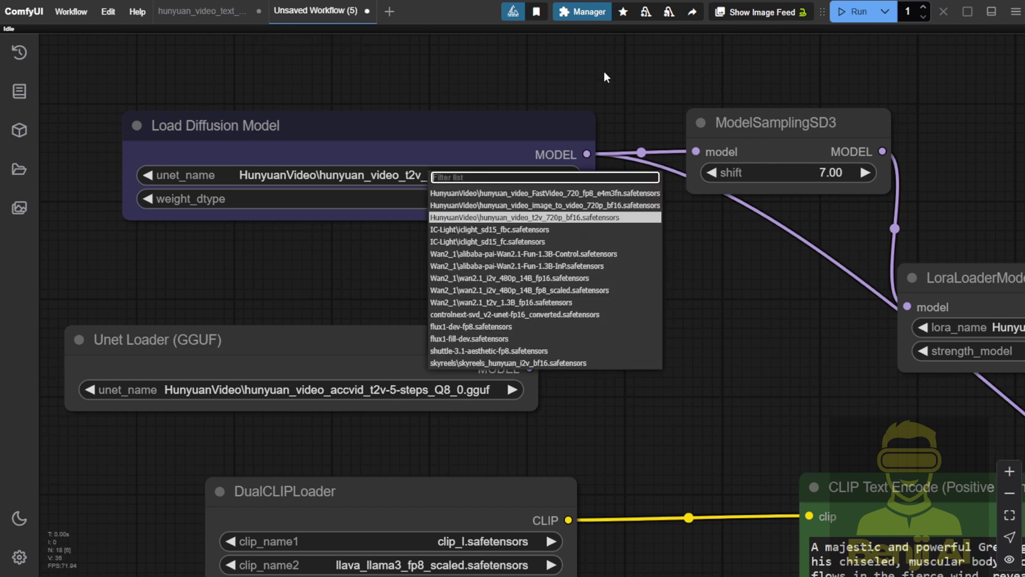
{"action": "left_click_drag", "start_coordinate": [682, 269], "coordinate": [309, 234]}
{"action": "scroll", "coordinate": [465, 280], "scroll_direction": "up", "scroll_amount": 2}
{"action": "left_click_drag", "start_coordinate": [739, 318], "coordinate": [707, 333]}
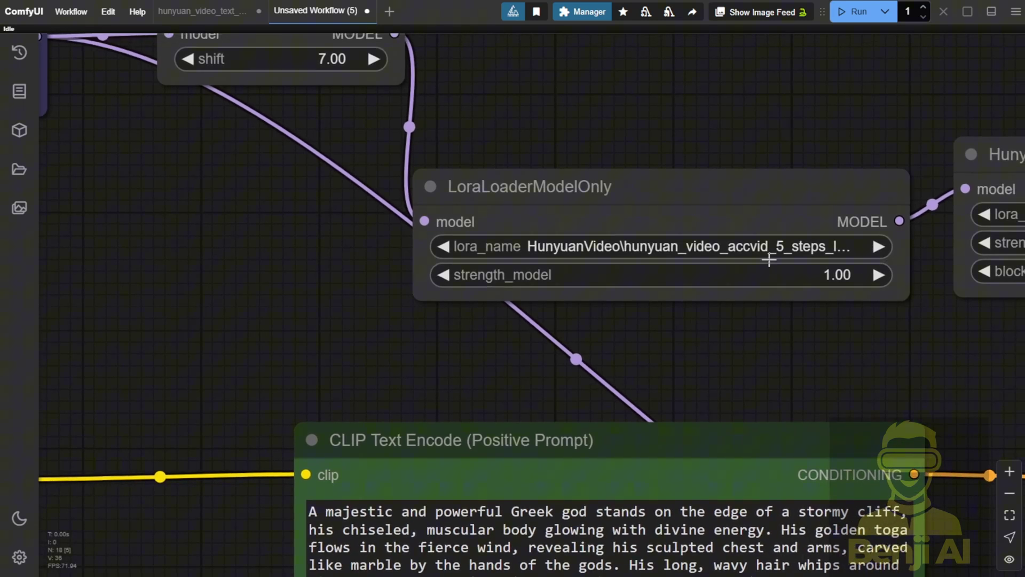
{"action": "left_click_drag", "start_coordinate": [762, 190], "coordinate": [591, 184]}
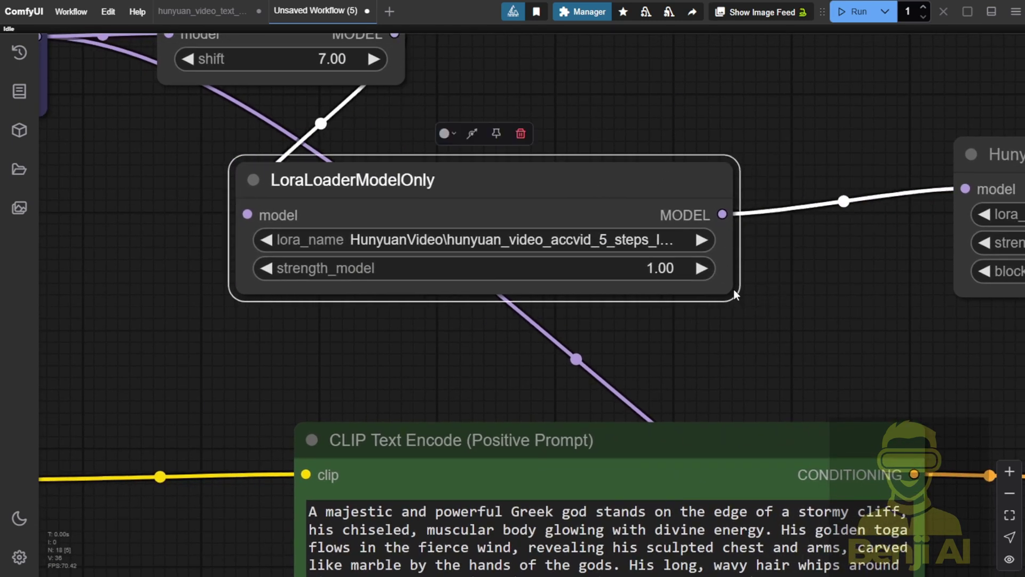
{"action": "left_click_drag", "start_coordinate": [733, 293], "coordinate": [917, 275]}
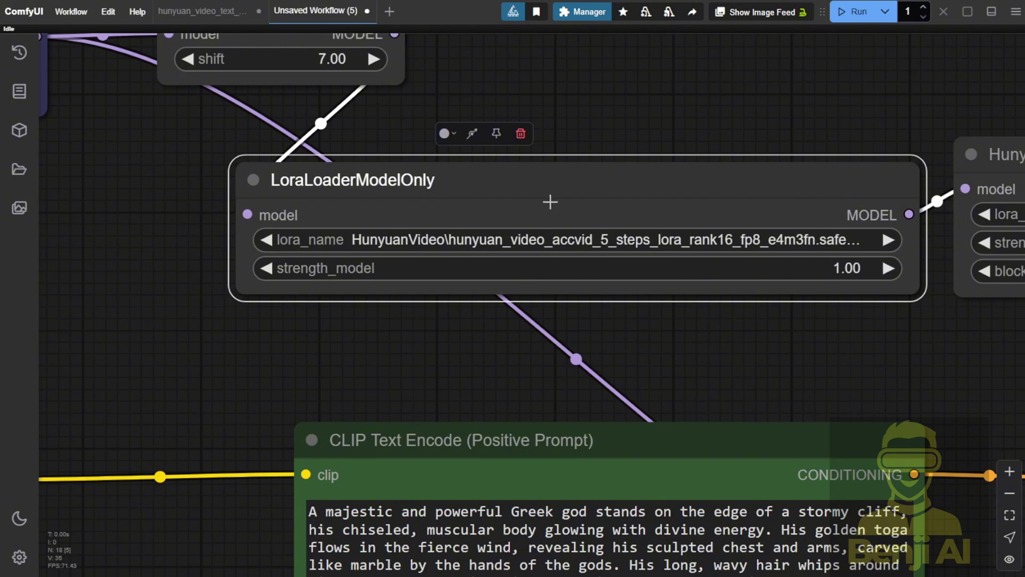
{"action": "scroll", "coordinate": [613, 107], "scroll_direction": "right", "scroll_amount": 7}
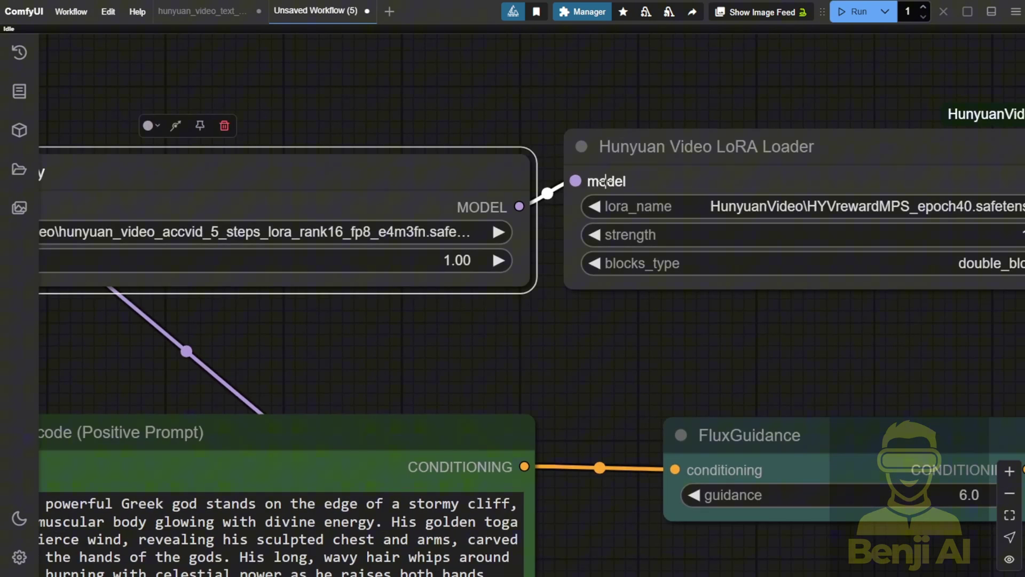
Duplicate the Hunyuan Video LoRA Loader and set the copy to the accvid 5-steps LoRA.
{"action": "scroll", "coordinate": [604, 167], "scroll_direction": "down", "scroll_amount": 2}
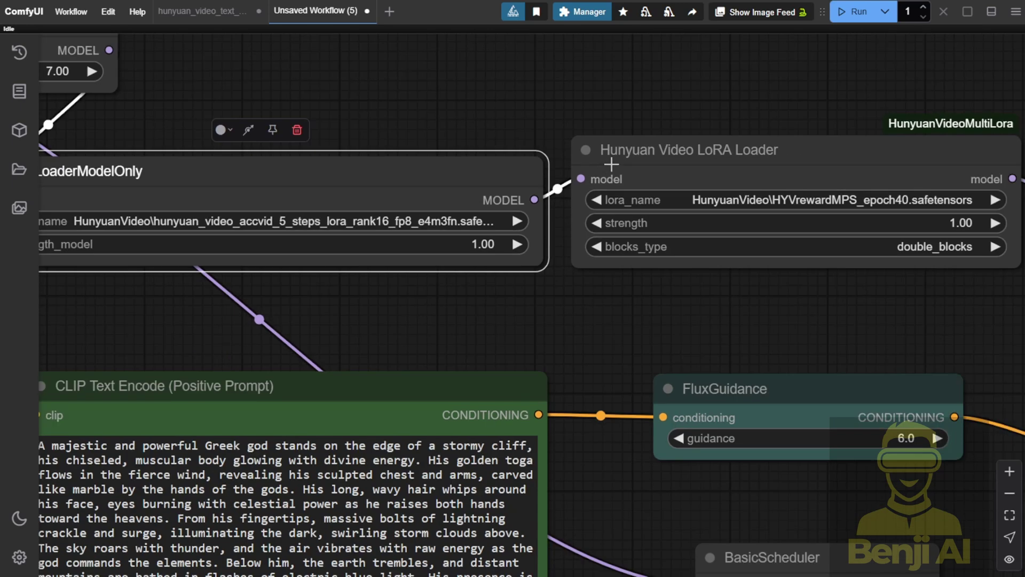
{"action": "left_click", "coordinate": [645, 158]}
{"action": "key", "text": "ctrl+c"}
{"action": "scroll", "coordinate": [597, 91], "scroll_direction": "left", "scroll_amount": 4}
{"action": "key", "text": "ctrl+v"}
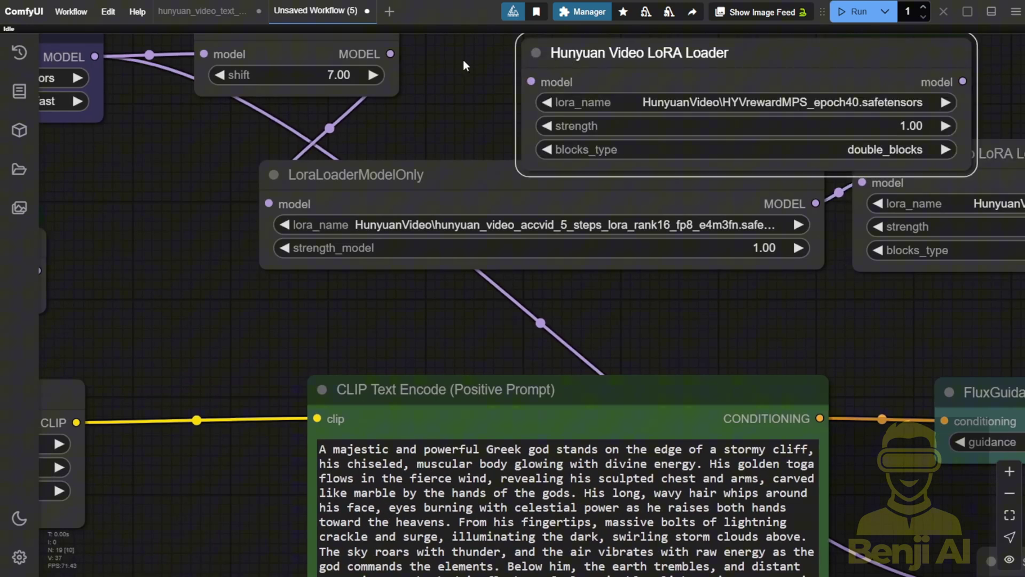
{"action": "scroll", "coordinate": [463, 66], "scroll_direction": "up", "scroll_amount": 2}
{"action": "left_click", "coordinate": [649, 187]}
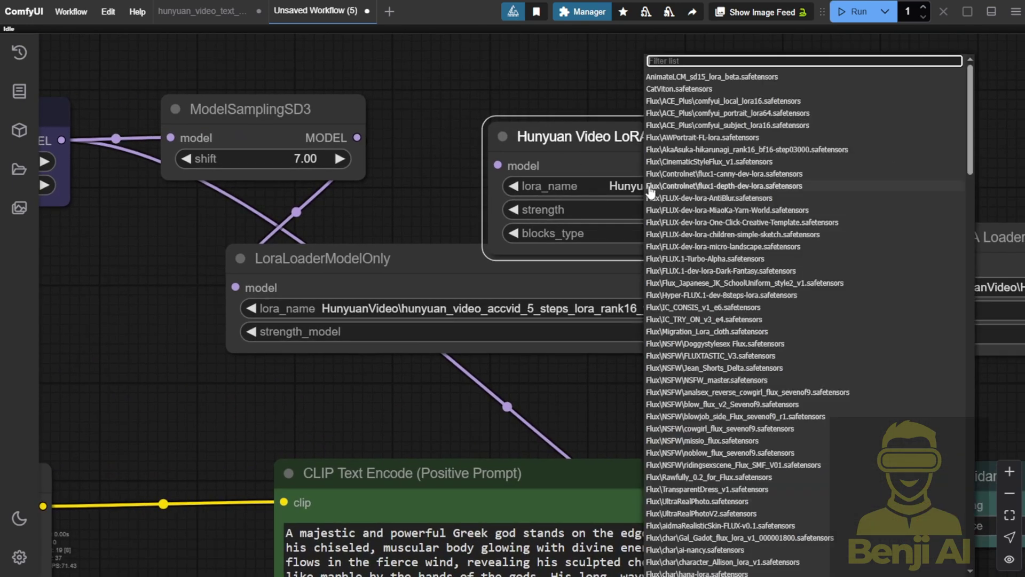
{"action": "type", "text": "hun"}
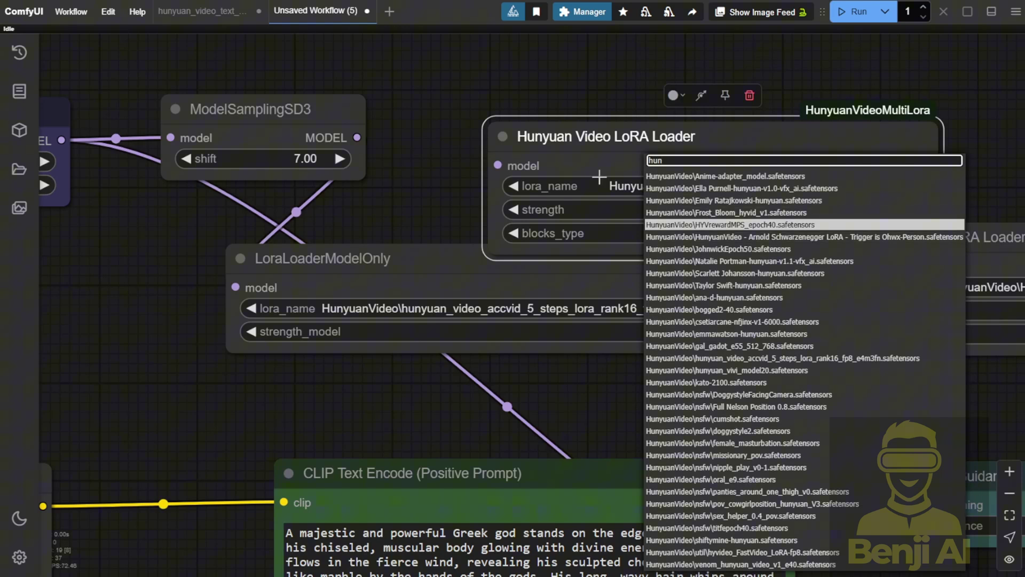
{"action": "left_click", "coordinate": [747, 357]}
{"action": "scroll", "coordinate": [430, 237], "scroll_direction": "right", "scroll_amount": 3}
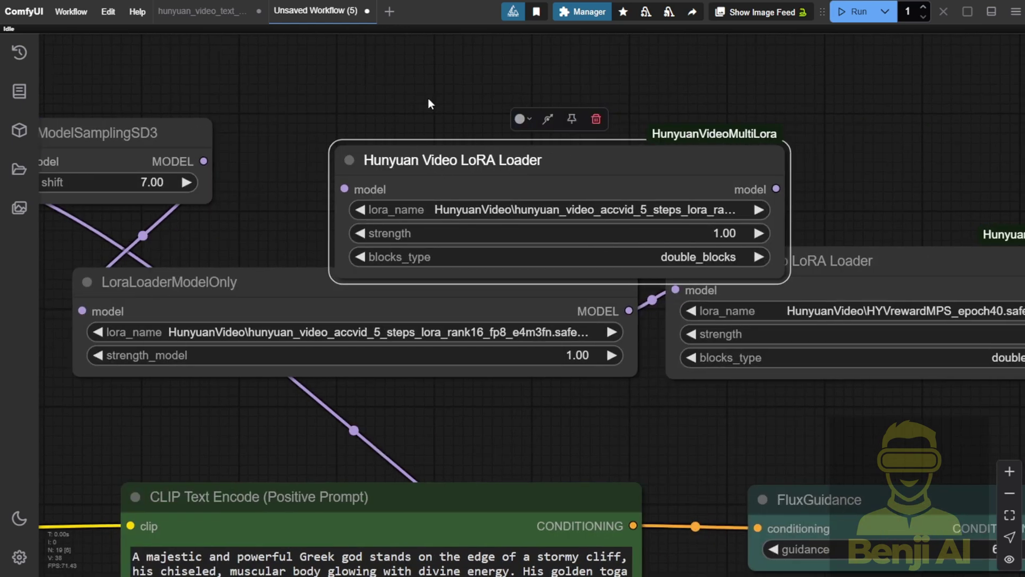
{"action": "scroll", "coordinate": [431, 102], "scroll_direction": "left", "scroll_amount": 1}
Wire ModelSamplingSD3 into the accvid LoRA loader and its output into the HYVrewardMPS loader.
{"action": "left_click_drag", "start_coordinate": [482, 160], "coordinate": [423, 123]}
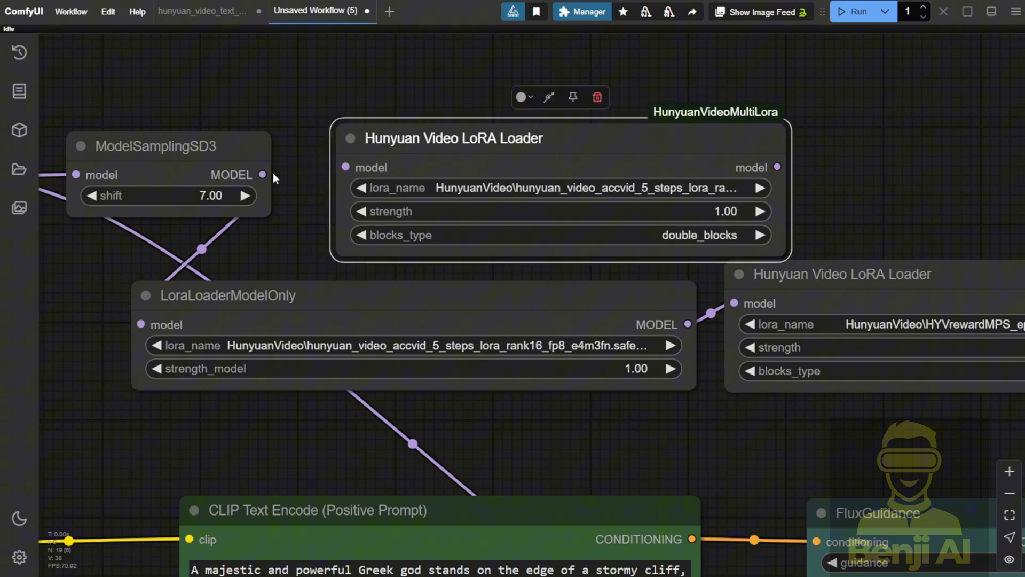
{"action": "left_click_drag", "start_coordinate": [262, 174], "coordinate": [347, 166]}
{"action": "left_click_drag", "start_coordinate": [777, 167], "coordinate": [736, 303]}
{"action": "left_click_drag", "start_coordinate": [638, 243], "coordinate": [531, 384]}
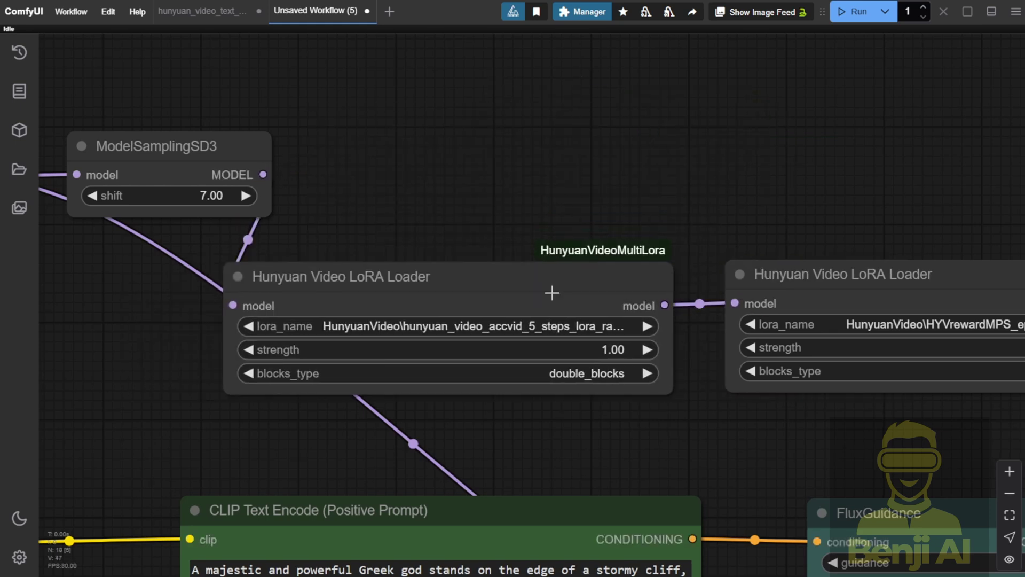
Widen the HYVrewardMPS and accvid LoRA loader nodes so their full file names show.
{"action": "scroll", "coordinate": [544, 294], "scroll_direction": "right", "scroll_amount": 5}
{"action": "scroll", "coordinate": [545, 293], "scroll_direction": "down", "scroll_amount": 2}
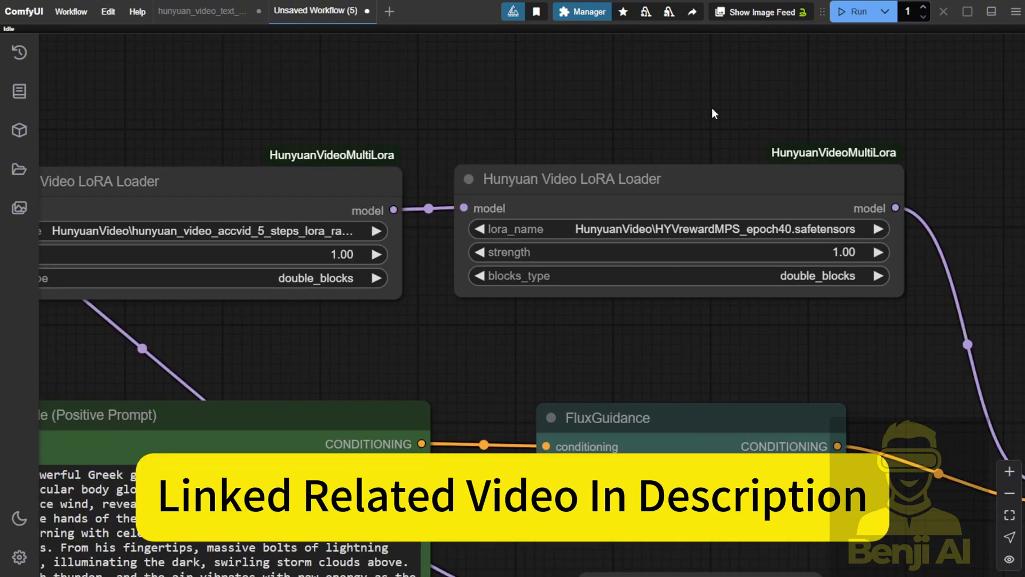
{"action": "left_click_drag", "start_coordinate": [711, 112], "coordinate": [518, 107]}
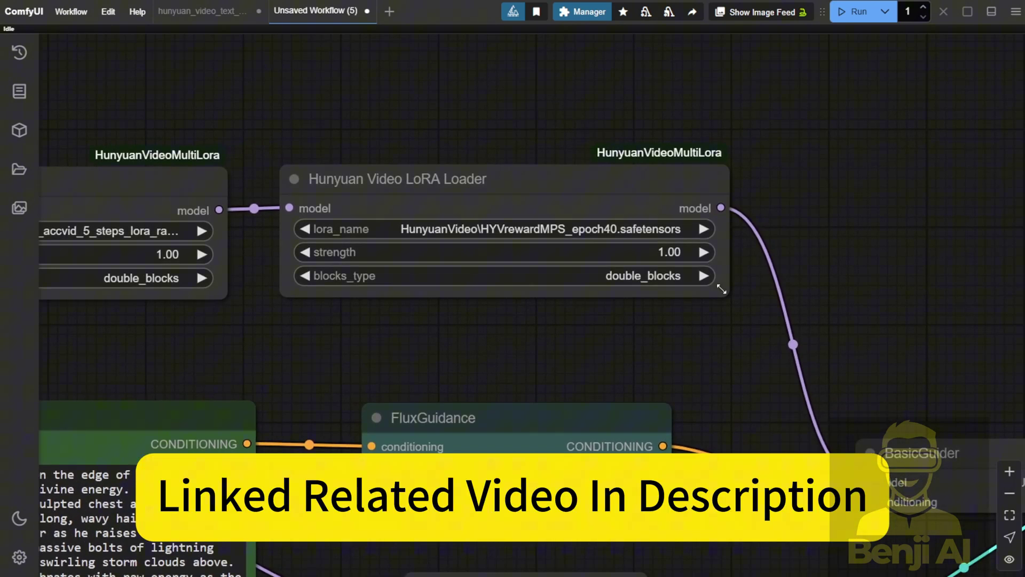
{"action": "left_click_drag", "start_coordinate": [722, 289], "coordinate": [748, 291]}
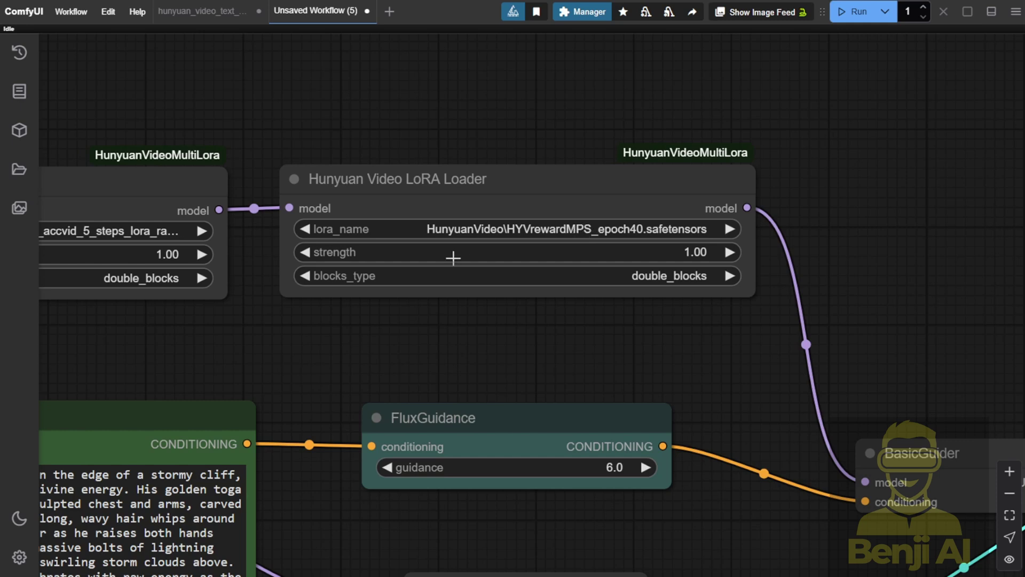
{"action": "scroll", "coordinate": [551, 240], "scroll_direction": "down", "scroll_amount": 2}
{"action": "left_click_drag", "start_coordinate": [363, 321], "coordinate": [735, 324]}
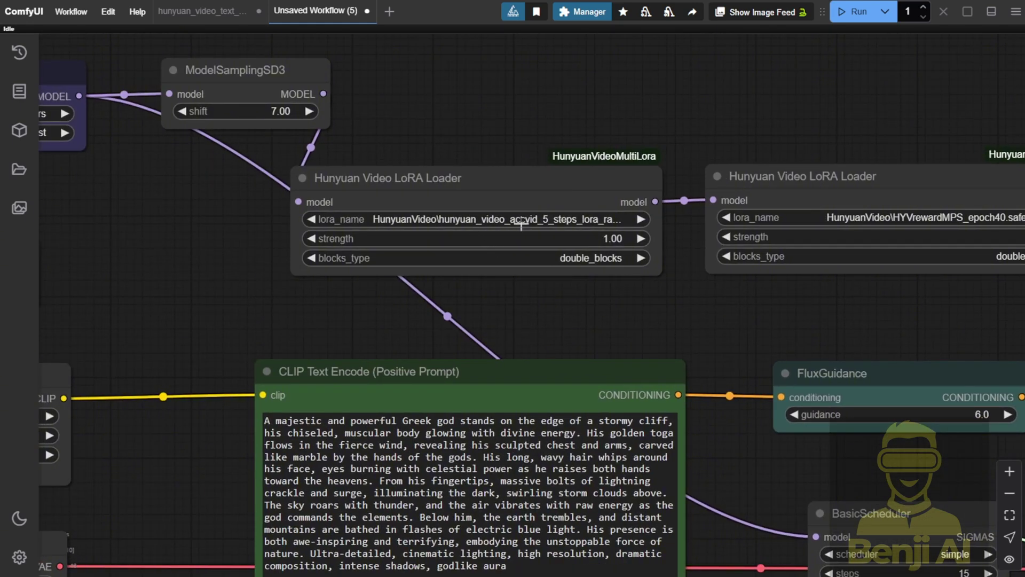
{"action": "left_click_drag", "start_coordinate": [660, 271], "coordinate": [730, 276]}
{"action": "left_click_drag", "start_coordinate": [601, 193], "coordinate": [541, 196]}
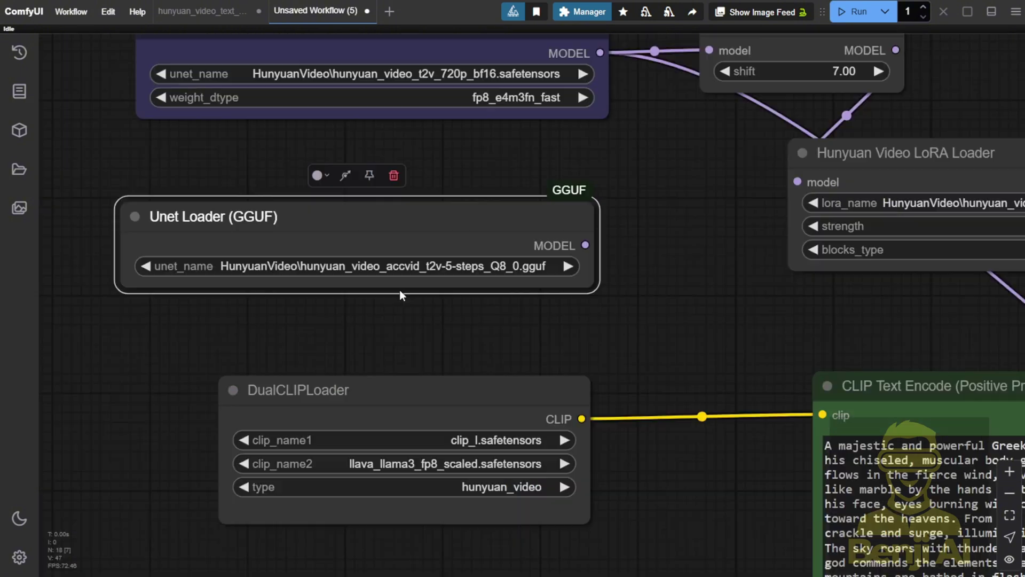
{"action": "scroll", "coordinate": [400, 289], "scroll_direction": "up", "scroll_amount": 2}
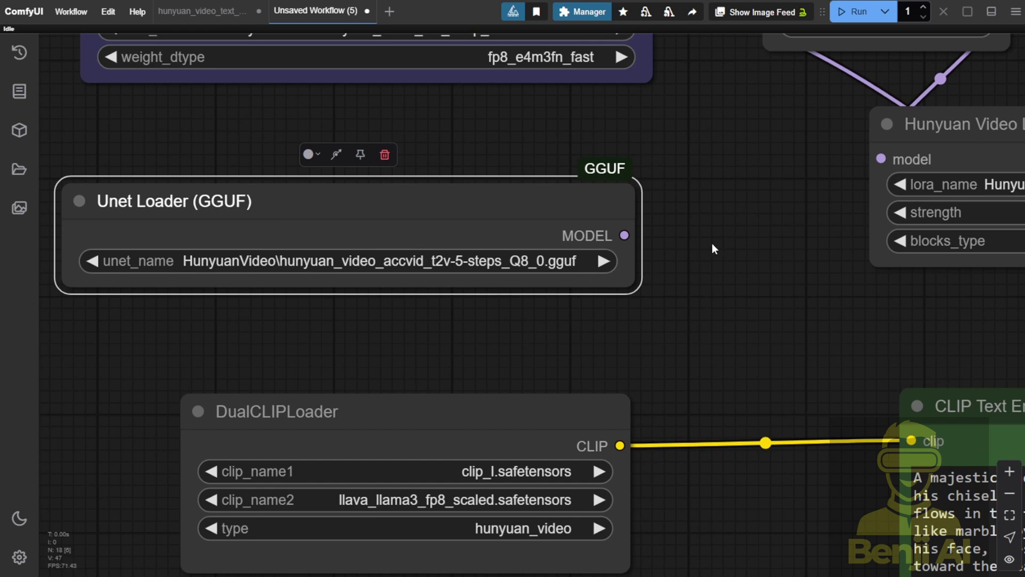
Bypass the Unet Loader (GGUF) so Load Diffusion Model's 720p bf16 model feeds the LoRA chain.
{"action": "left_click_drag", "start_coordinate": [621, 222], "coordinate": [631, 233]}
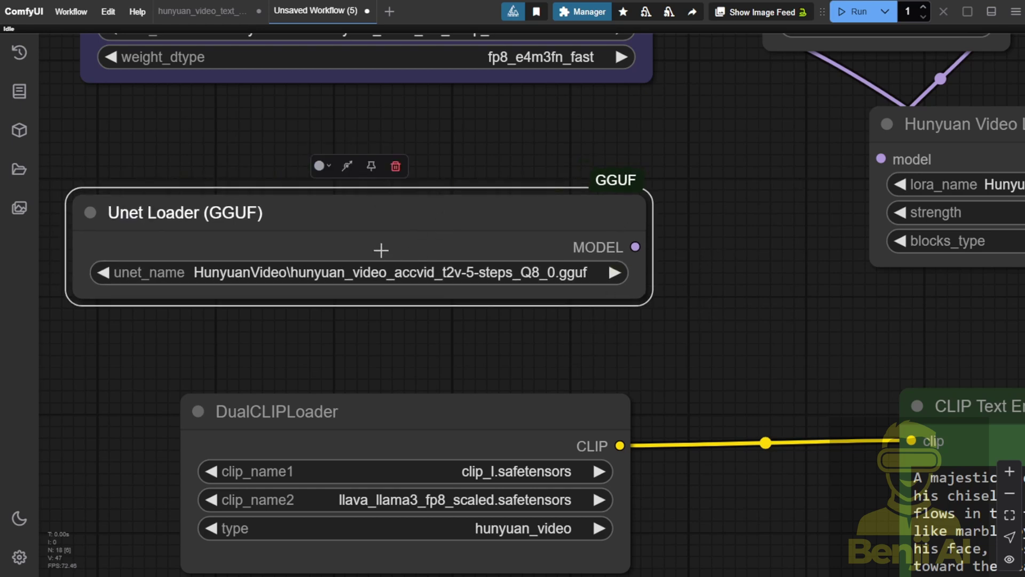
{"action": "scroll", "coordinate": [326, 305], "scroll_direction": "up", "scroll_amount": 4}
{"action": "scroll", "coordinate": [327, 305], "scroll_direction": "down", "scroll_amount": 5}
{"action": "right_click", "coordinate": [322, 272]}
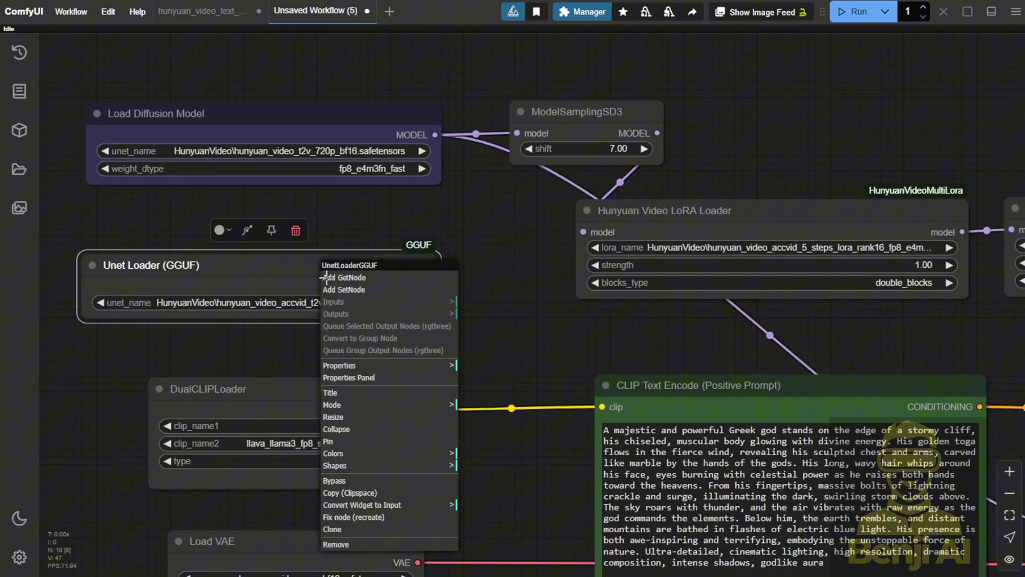
{"action": "left_click", "coordinate": [356, 483]}
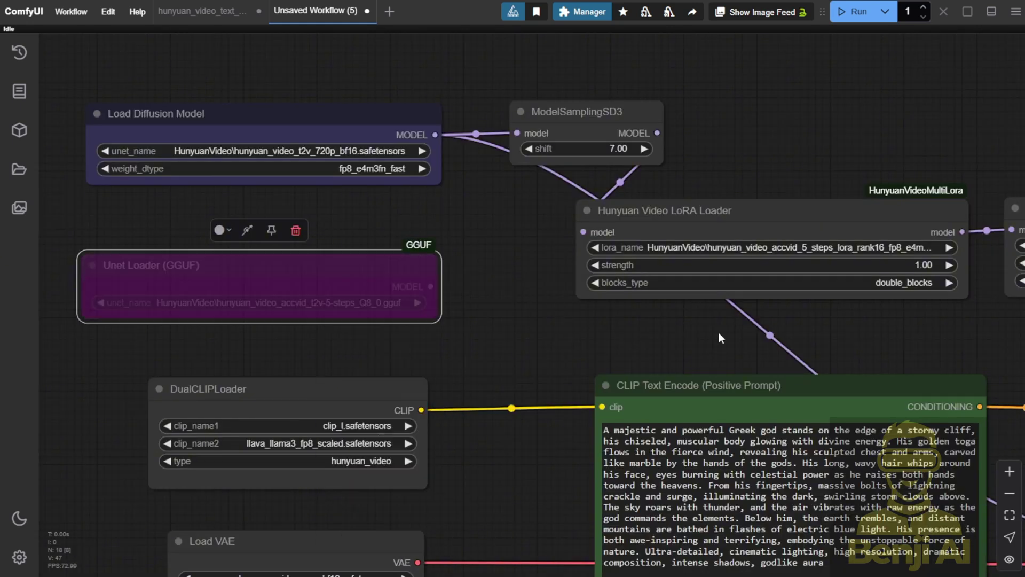
{"action": "left_click_drag", "start_coordinate": [719, 338], "coordinate": [394, 340]}
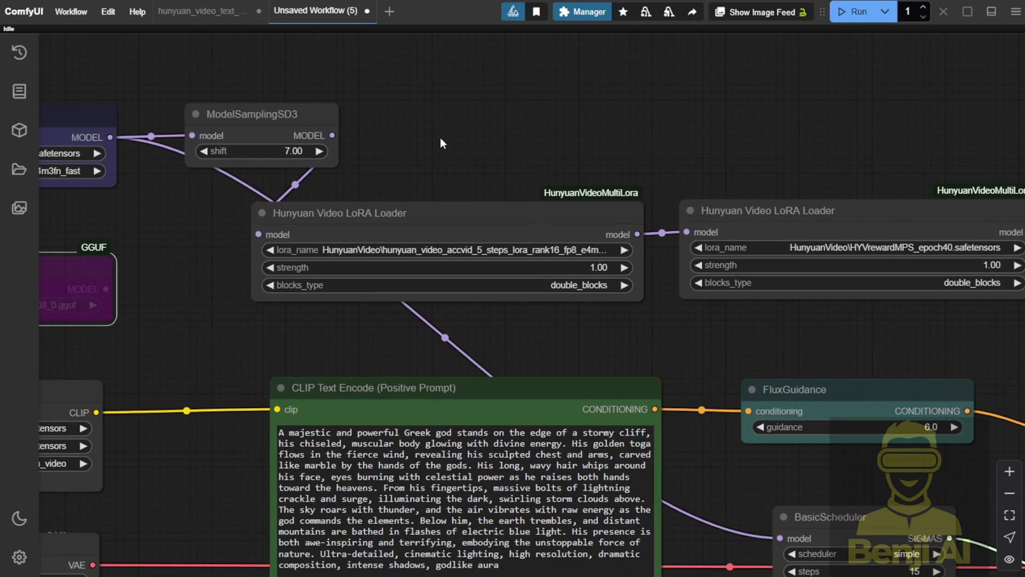
{"action": "left_click_drag", "start_coordinate": [449, 134], "coordinate": [741, 158]}
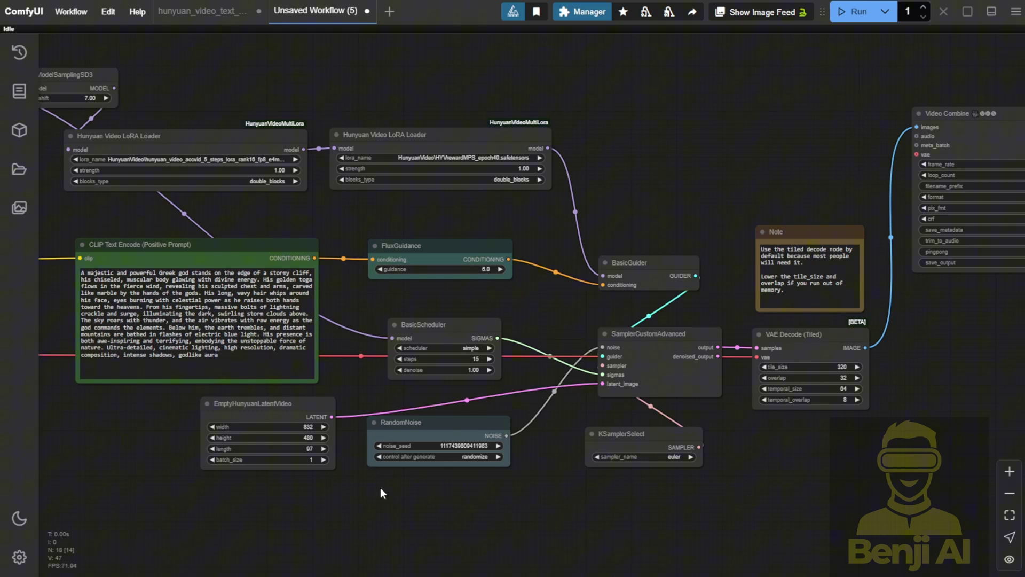
Align the DualCLIPLoader, CLIP Text Encode and FluxGuidance nodes, then check the 97-frame video length.
{"action": "scroll", "coordinate": [379, 488], "scroll_direction": "down", "scroll_amount": 2}
{"action": "left_click_drag", "start_coordinate": [373, 516], "coordinate": [504, 464]}
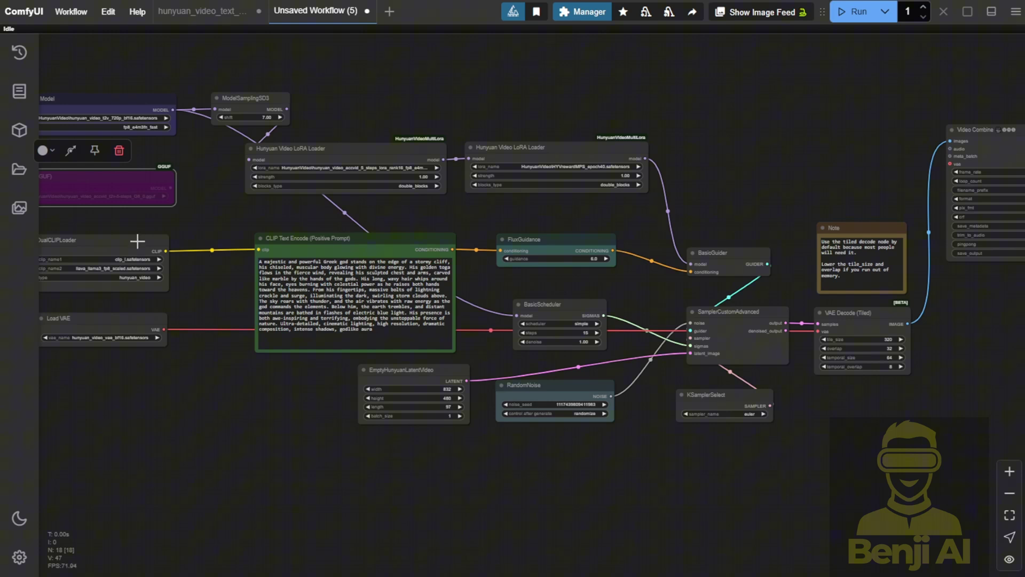
{"action": "left_click_drag", "start_coordinate": [135, 241], "coordinate": [135, 237]}
{"action": "left_click_drag", "start_coordinate": [371, 238], "coordinate": [372, 233]}
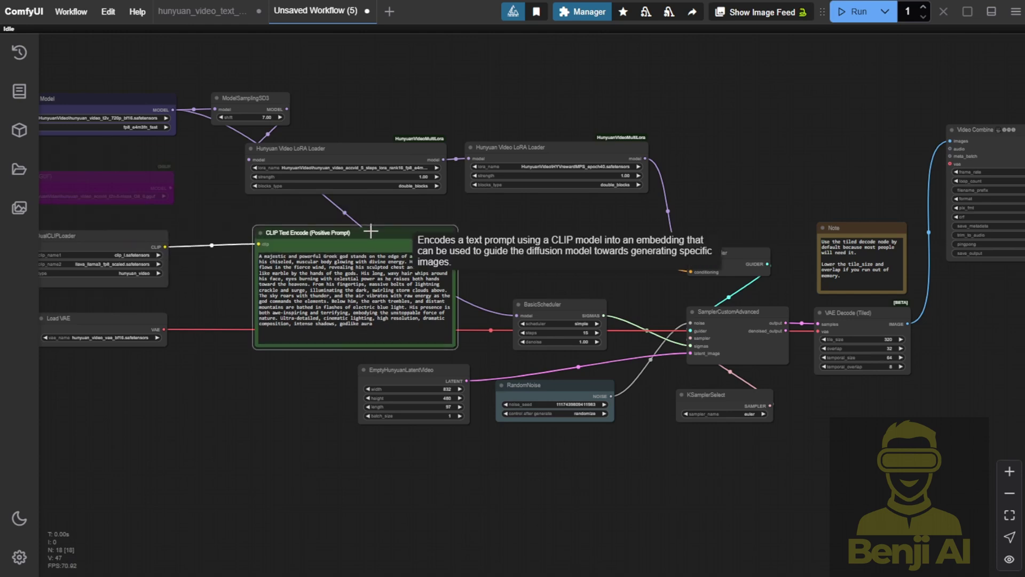
{"action": "left_click_drag", "start_coordinate": [525, 238], "coordinate": [524, 233]}
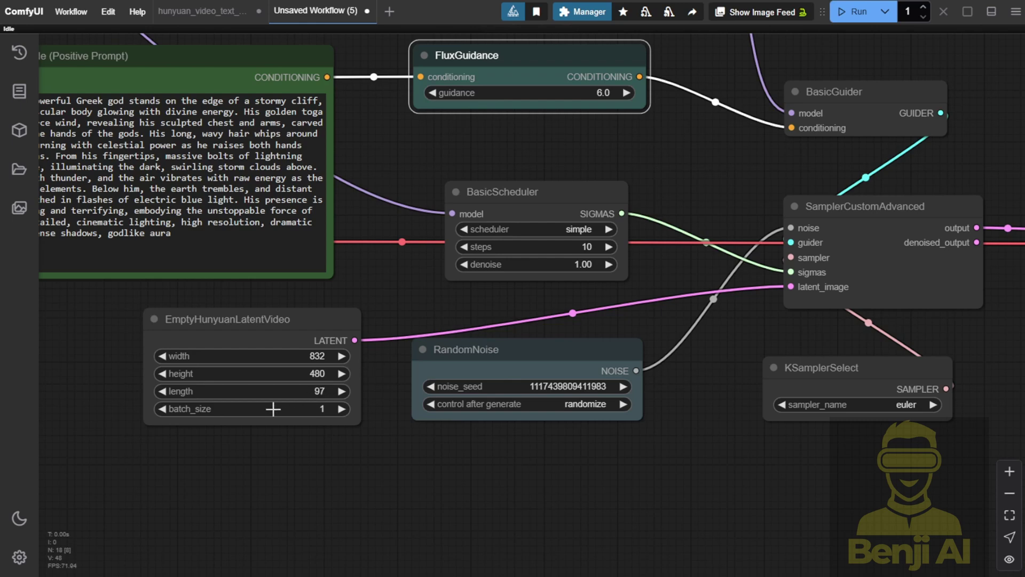
{"action": "left_click", "coordinate": [303, 392]}
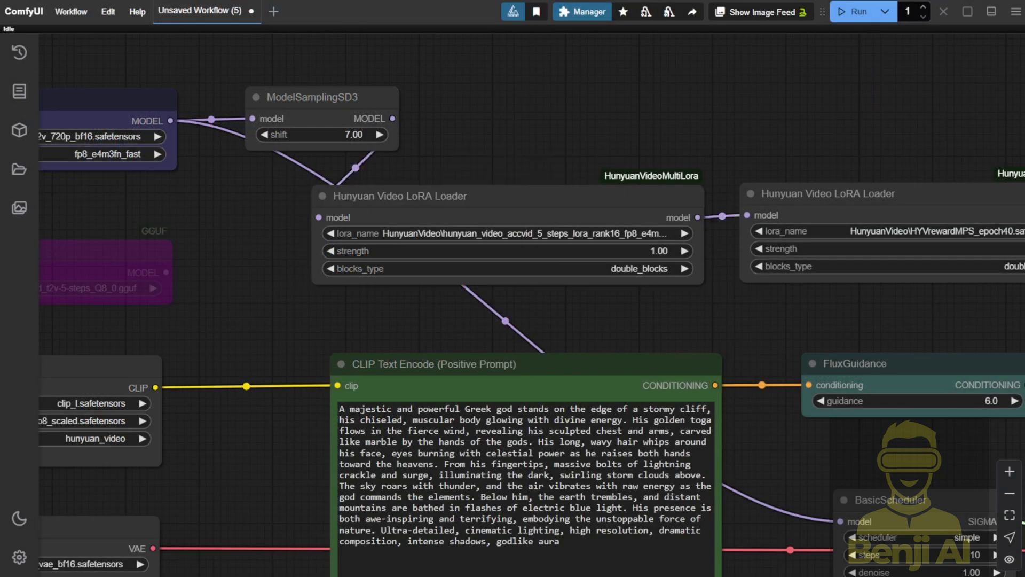
Pan from the EmptyHunyuanLatentVideo settings to Video Combine to preview the stormy-cliff god clip.
{"action": "scroll", "coordinate": [666, 82], "scroll_direction": "down", "scroll_amount": 3}
{"action": "scroll", "coordinate": [666, 82], "scroll_direction": "down", "scroll_amount": 1}
{"action": "left_click_drag", "start_coordinate": [709, 209], "coordinate": [534, 13]}
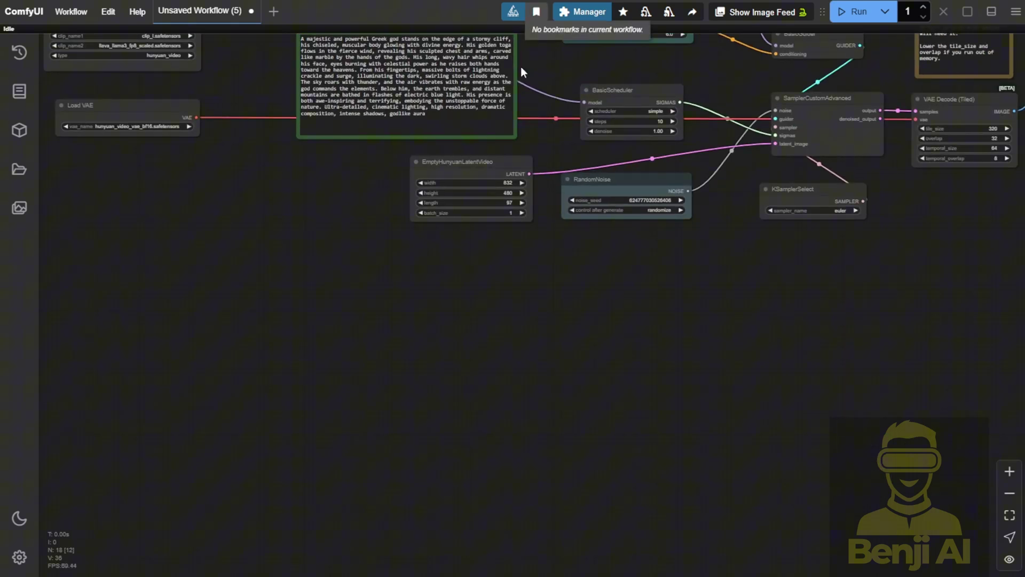
{"action": "scroll", "coordinate": [489, 189], "scroll_direction": "up", "scroll_amount": 4}
{"action": "scroll", "coordinate": [527, 220], "scroll_direction": "up", "scroll_amount": 3}
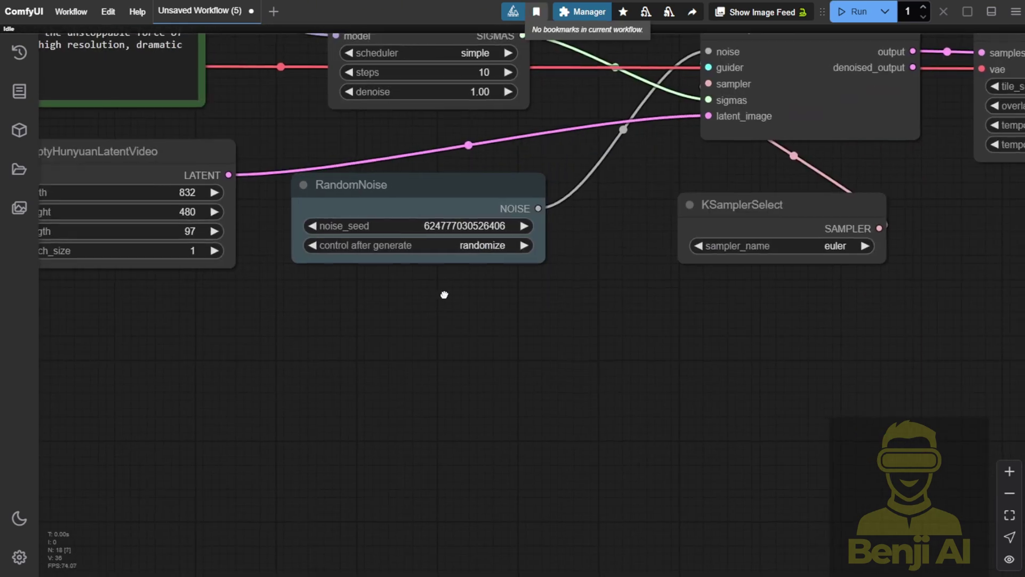
{"action": "scroll", "coordinate": [444, 294], "scroll_direction": "down", "scroll_amount": 8}
{"action": "left_click_drag", "start_coordinate": [101, 224], "coordinate": [236, 231]}
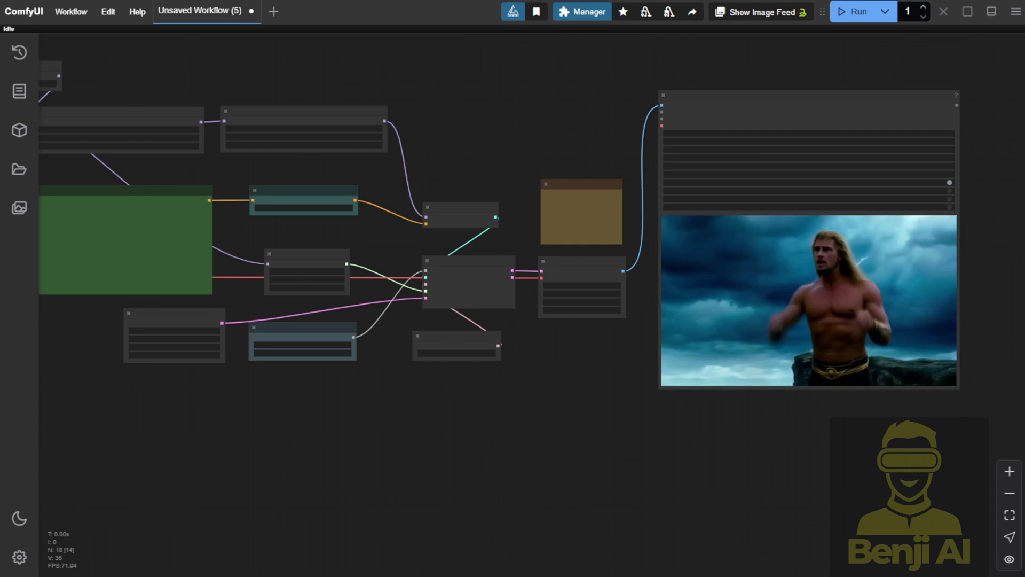
{"action": "left_click", "coordinate": [537, 11]}
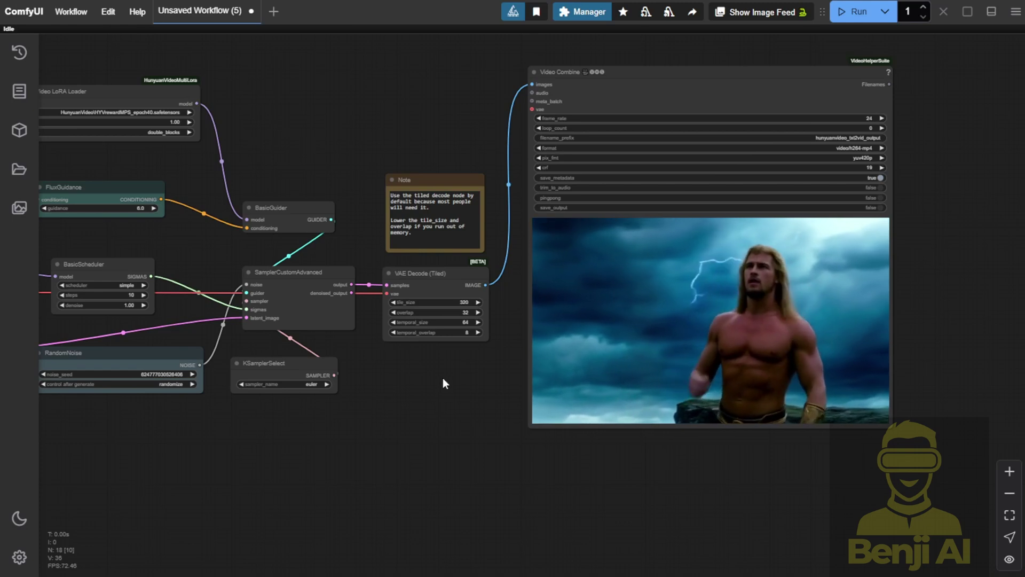
Re-enable the Unet Loader (GGUF) node and move it up.
{"action": "left_click_drag", "start_coordinate": [201, 329], "coordinate": [305, 282]}
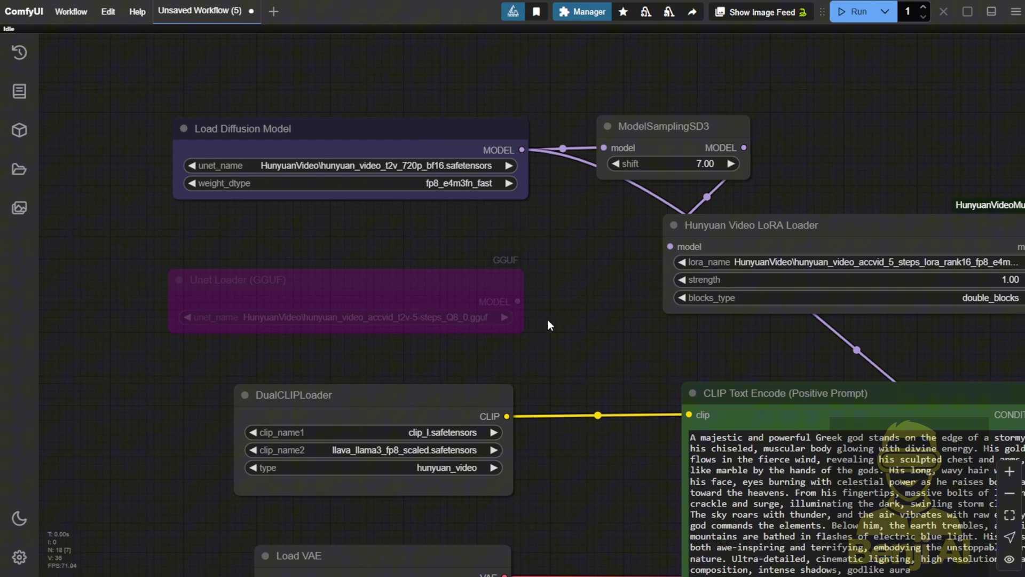
{"action": "right_click", "coordinate": [422, 282]}
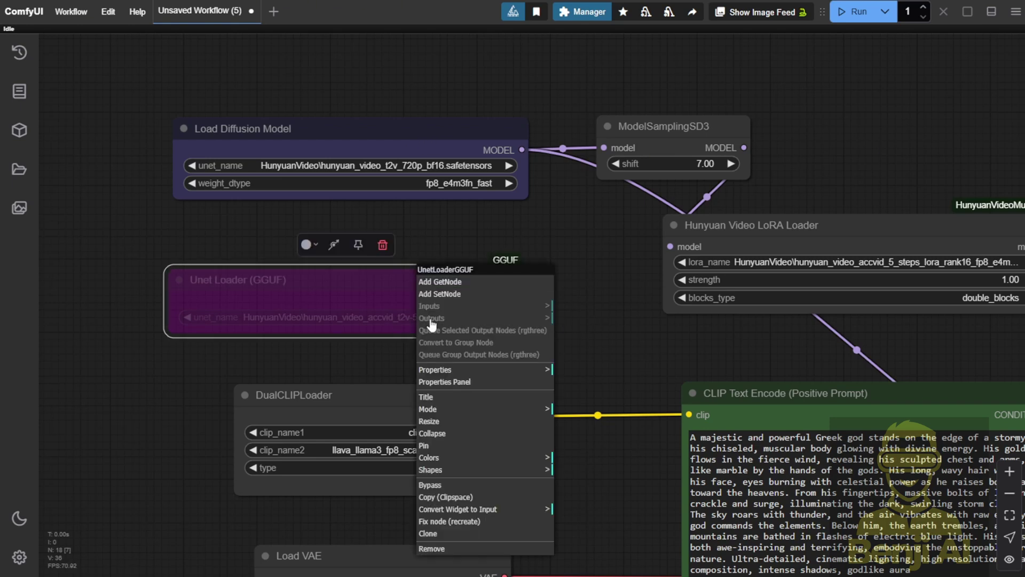
{"action": "left_click", "coordinate": [480, 485]}
{"action": "left_click_drag", "start_coordinate": [355, 289], "coordinate": [370, 251]}
{"action": "scroll", "coordinate": [331, 299], "scroll_direction": "up", "scroll_amount": 4}
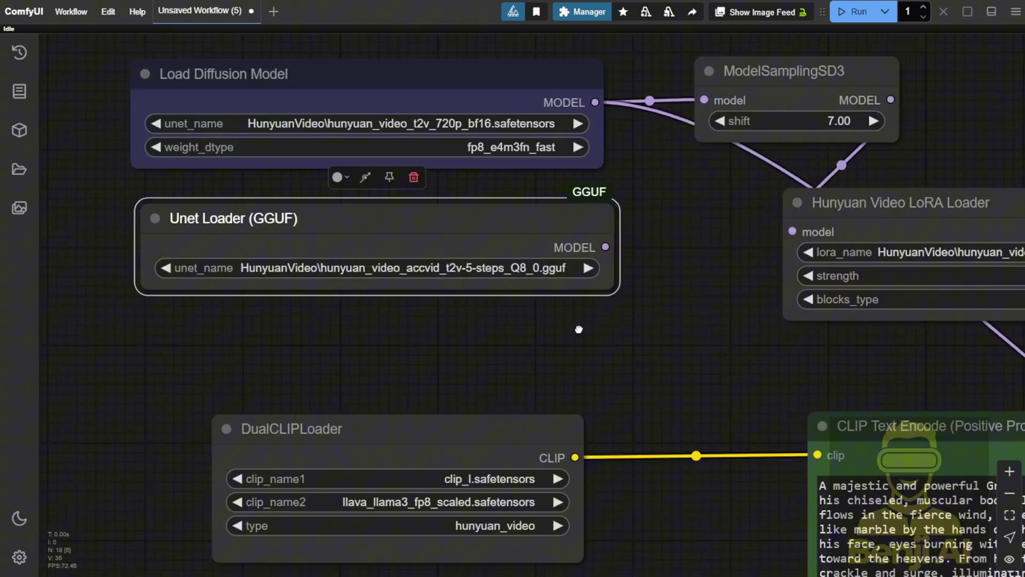
Bypass the Load Diffusion Model node with Ctrl+B and fit the whole graph into view.
{"action": "left_click", "coordinate": [561, 96]}
{"action": "key", "text": "period"}
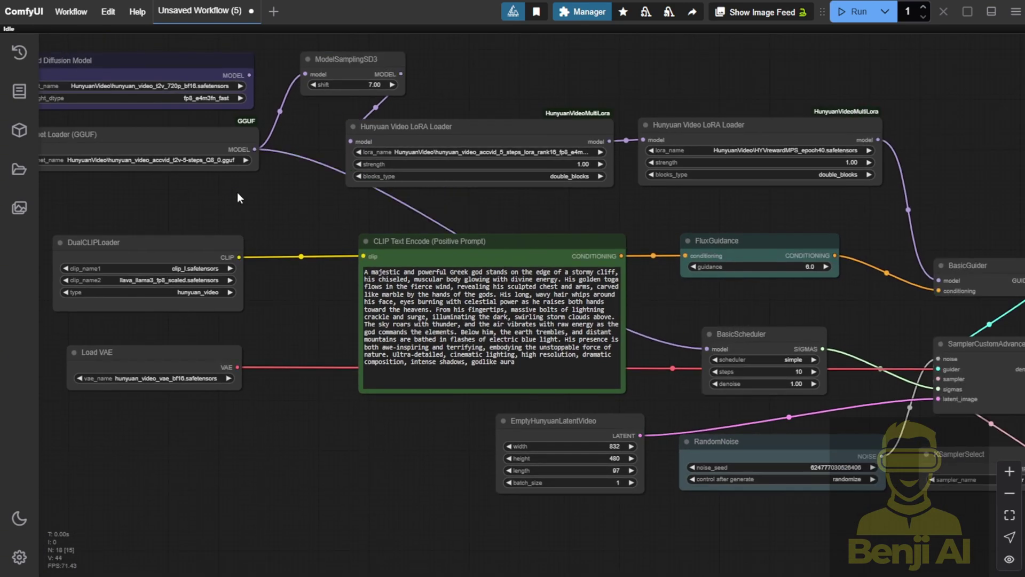
{"action": "left_click_drag", "start_coordinate": [237, 192], "coordinate": [376, 185]}
{"action": "scroll", "coordinate": [376, 184], "scroll_direction": "down", "scroll_amount": 1}
{"action": "scroll", "coordinate": [341, 126], "scroll_direction": "up", "scroll_amount": 5}
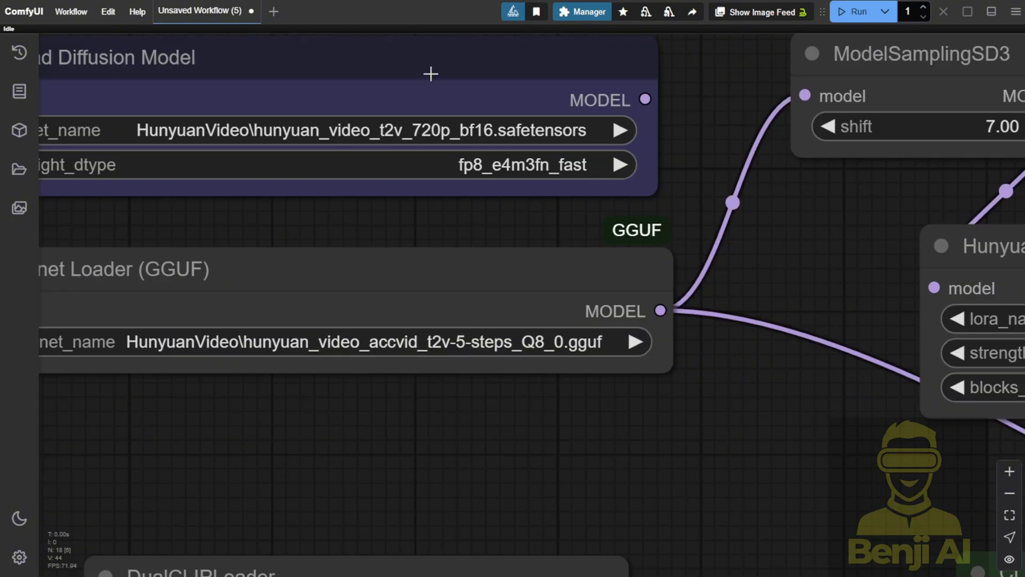
{"action": "scroll", "coordinate": [430, 73], "scroll_direction": "down", "scroll_amount": 2}
{"action": "left_click", "coordinate": [406, 160]}
{"action": "key", "text": "ctrl+b"}
{"action": "left_click", "coordinate": [651, 366]}
{"action": "key", "text": "period"}
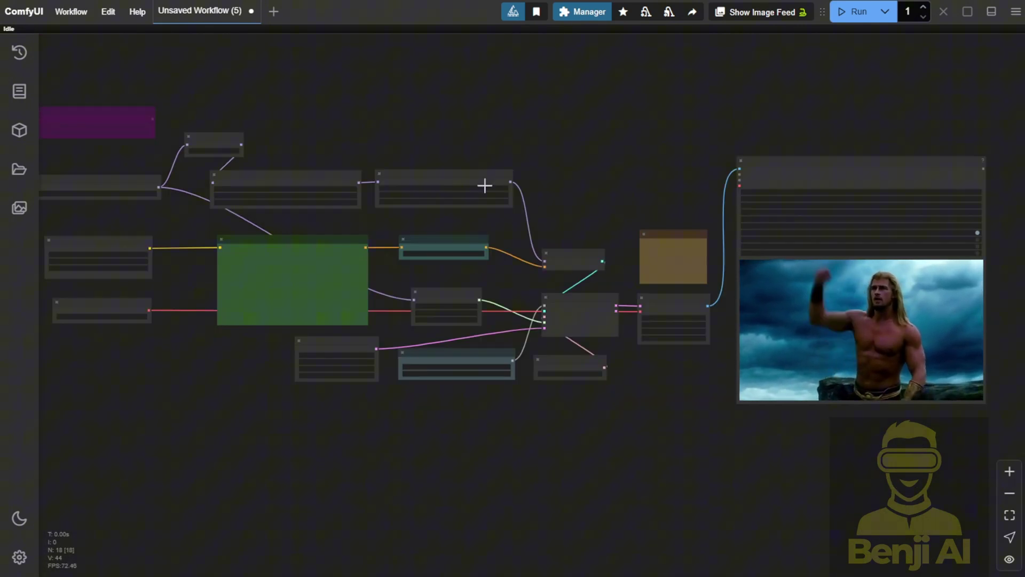
{"action": "scroll", "coordinate": [343, 210], "scroll_direction": "up", "scroll_amount": 5}
{"action": "left_click_drag", "start_coordinate": [398, 220], "coordinate": [456, 167]}
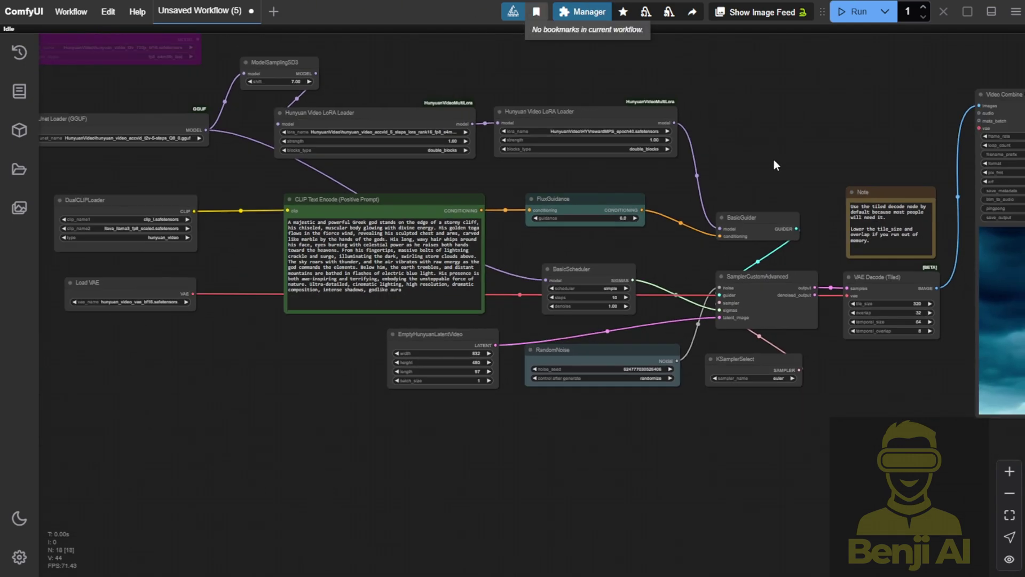
Bypass the first Hunyuan Video LoRA Loader, which holds the AccVideo 5-step LoRA.
{"action": "left_click_drag", "start_coordinate": [646, 183], "coordinate": [310, 139]}
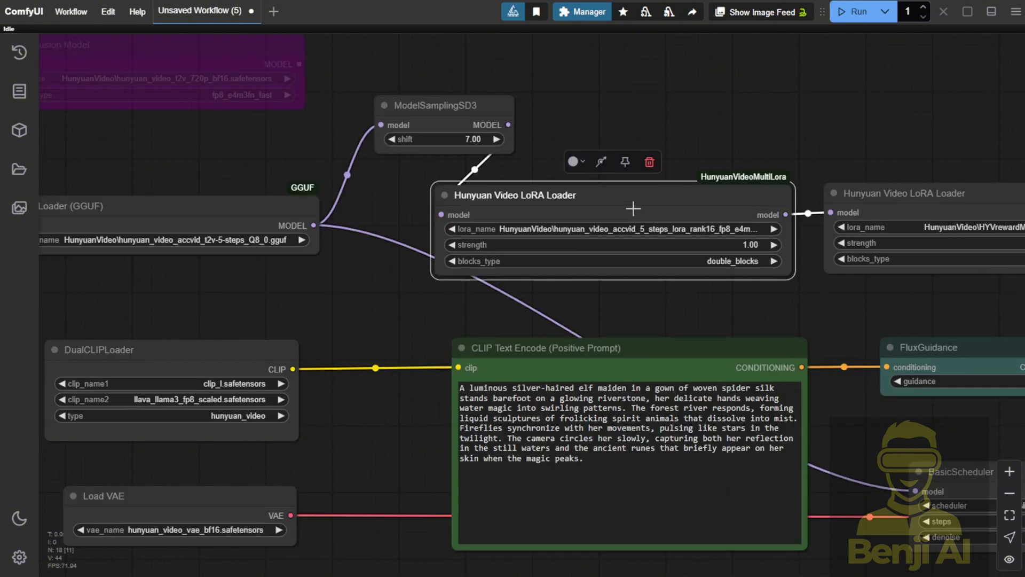
{"action": "right_click", "coordinate": [632, 209]}
{"action": "left_click", "coordinate": [714, 412]}
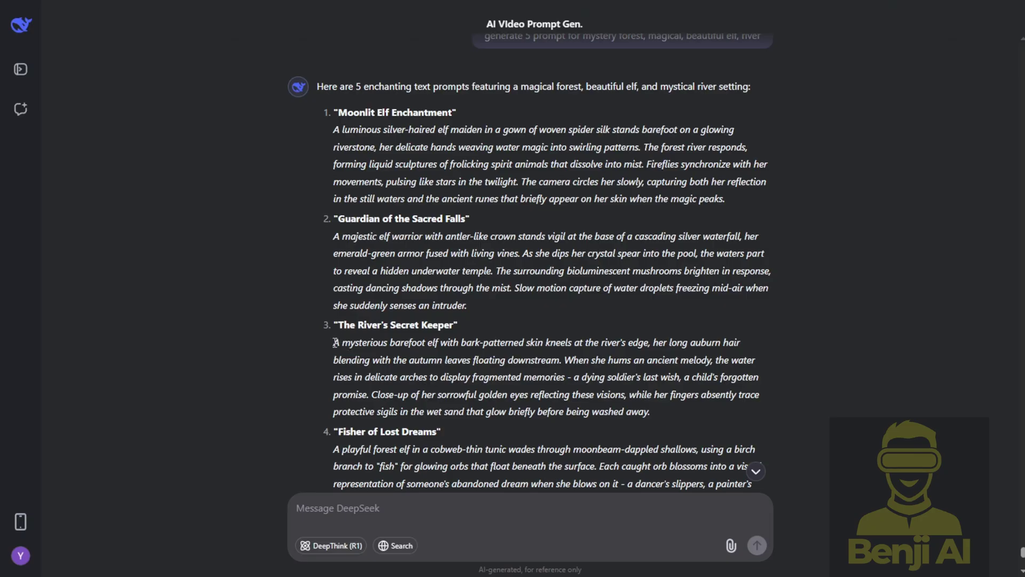
Replace the positive prompt with DeepSeek's 'The River's Secret Keeper' barefoot elf prompt.
{"action": "left_click_drag", "start_coordinate": [335, 342], "coordinate": [648, 409]}
{"action": "key", "text": "ctrl+c"}
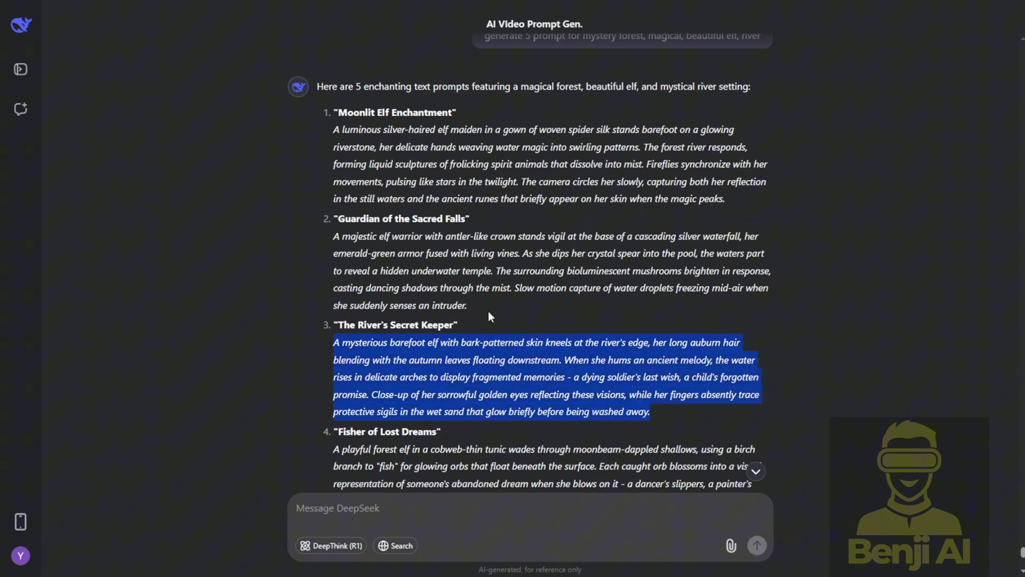
{"action": "scroll", "coordinate": [664, 441], "scroll_direction": "down", "scroll_amount": 3}
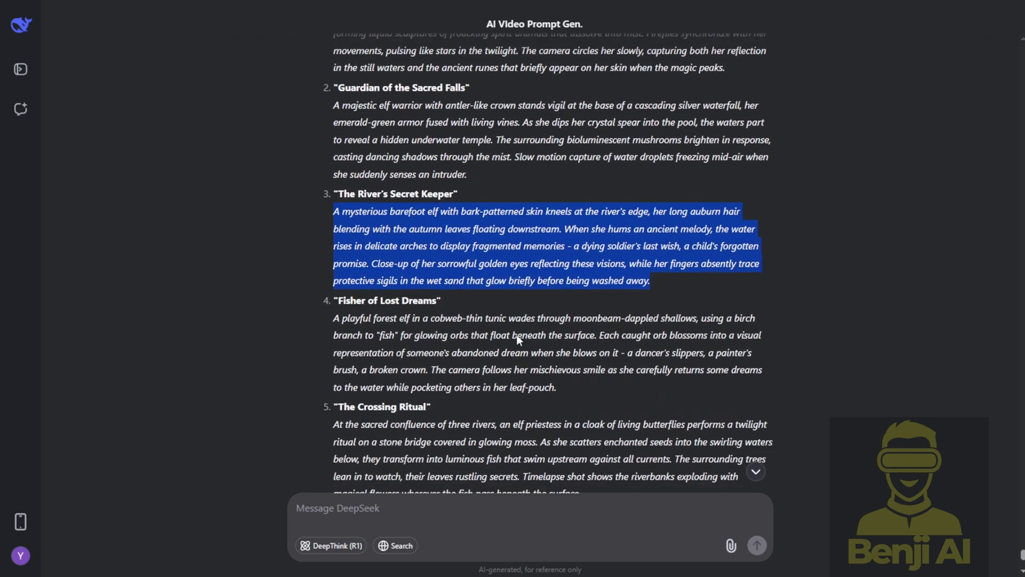
{"action": "scroll", "coordinate": [517, 335], "scroll_direction": "up", "scroll_amount": 2}
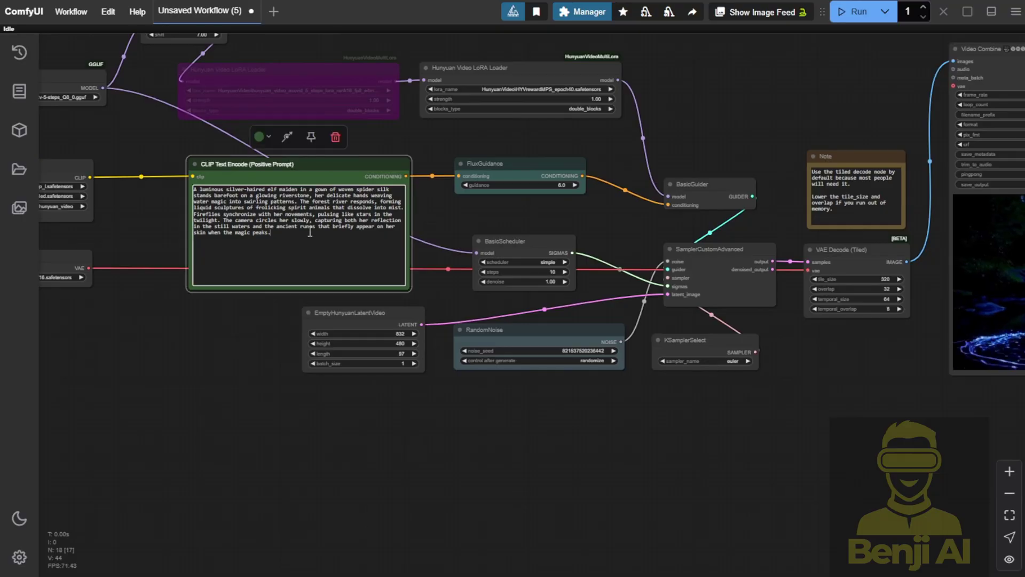
{"action": "key", "text": "ctrl+a"}
{"action": "key", "text": "ctrl+v"}
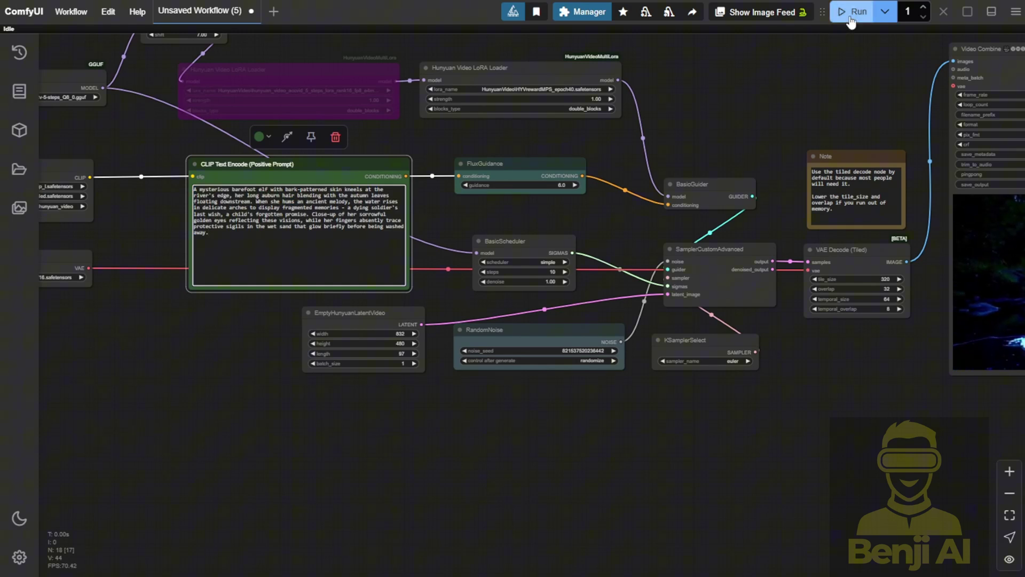
Pan and zoom the graph to the decode and Video Combine preview showing the rendered clip.
{"action": "left_click_drag", "start_coordinate": [777, 123], "coordinate": [652, 142]}
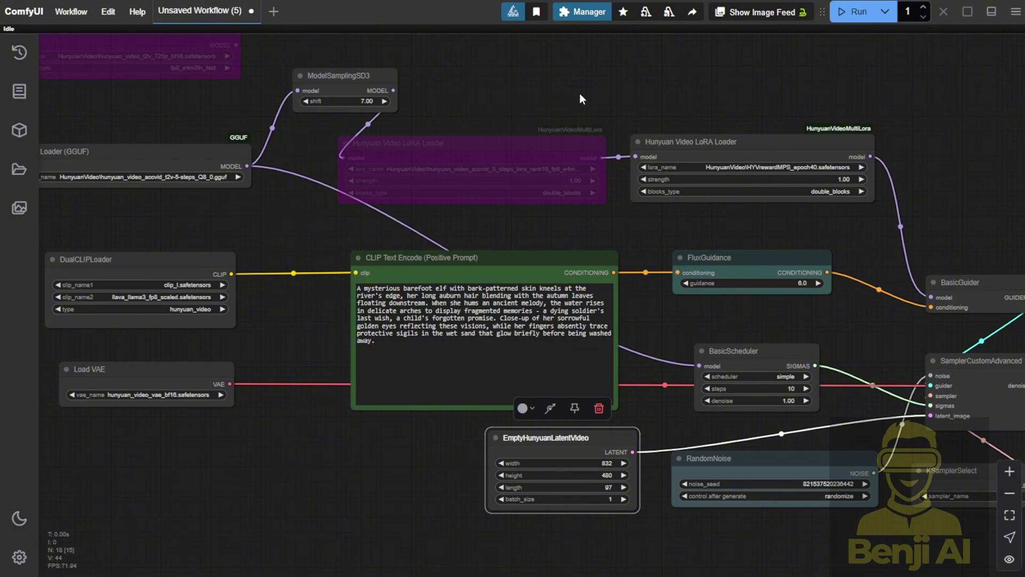
{"action": "scroll", "coordinate": [581, 94], "scroll_direction": "down", "scroll_amount": 3}
{"action": "left_click_drag", "start_coordinate": [671, 96], "coordinate": [267, 71]}
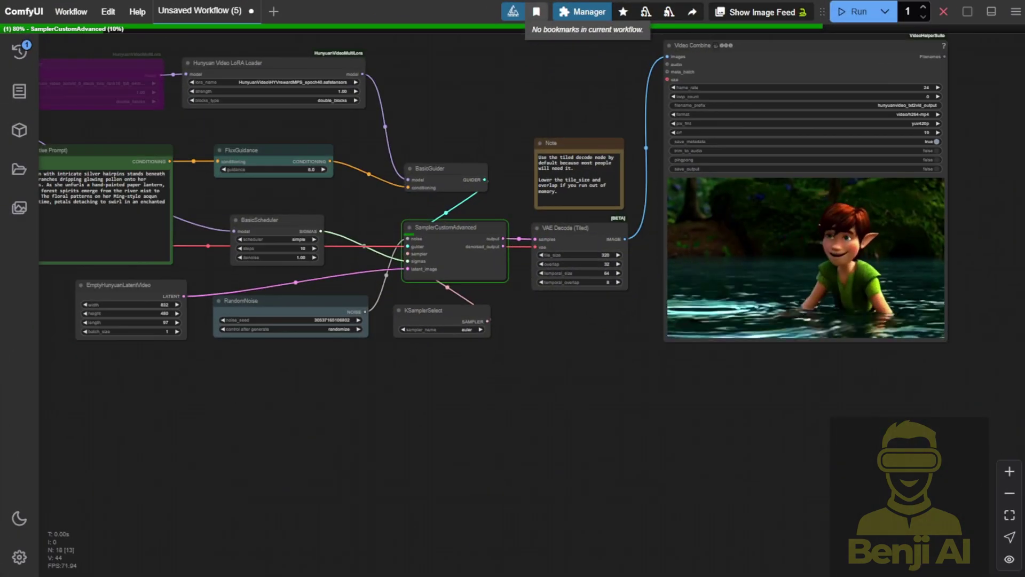
{"action": "left_click_drag", "start_coordinate": [796, 371], "coordinate": [715, 434]}
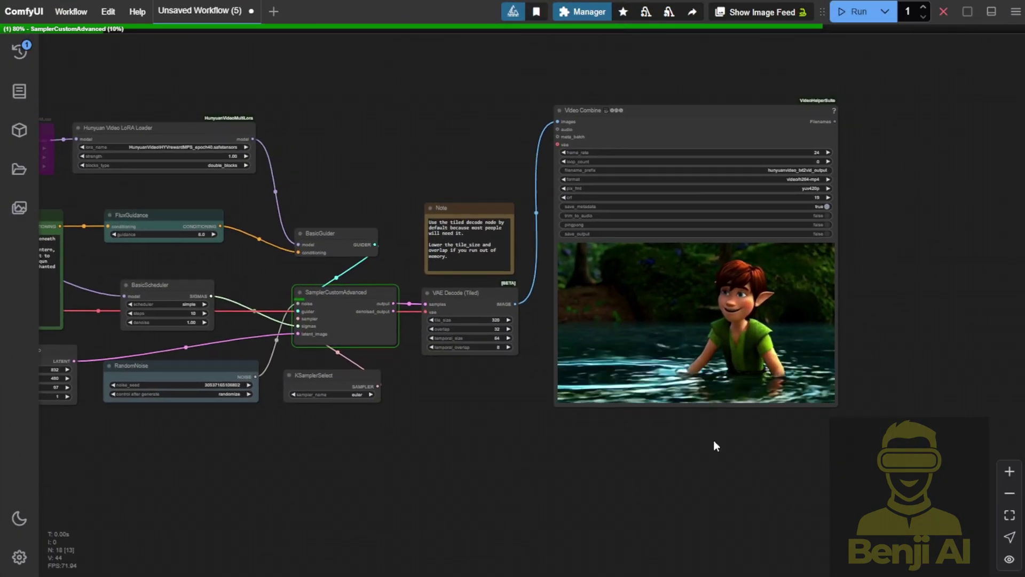
{"action": "scroll", "coordinate": [742, 395], "scroll_direction": "up", "scroll_amount": 4}
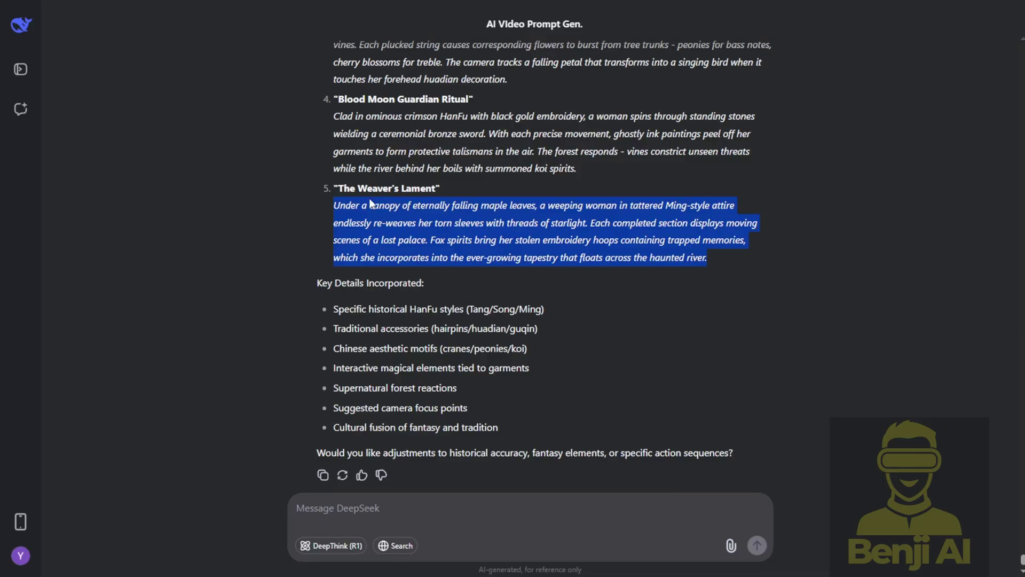
{"action": "scroll", "coordinate": [414, 247], "scroll_direction": "up", "scroll_amount": 3}
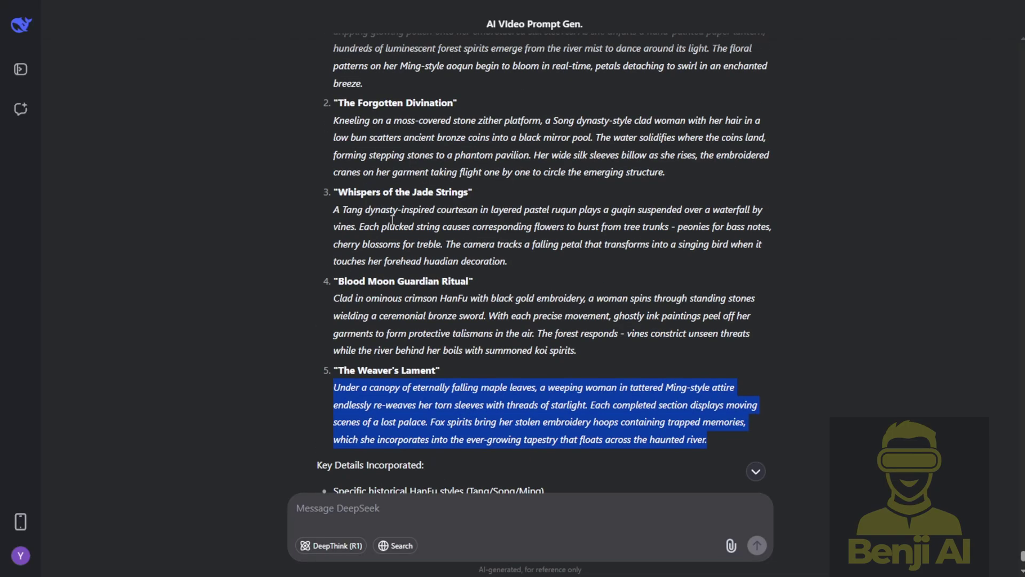
{"action": "scroll", "coordinate": [350, 204], "scroll_direction": "up", "scroll_amount": 3}
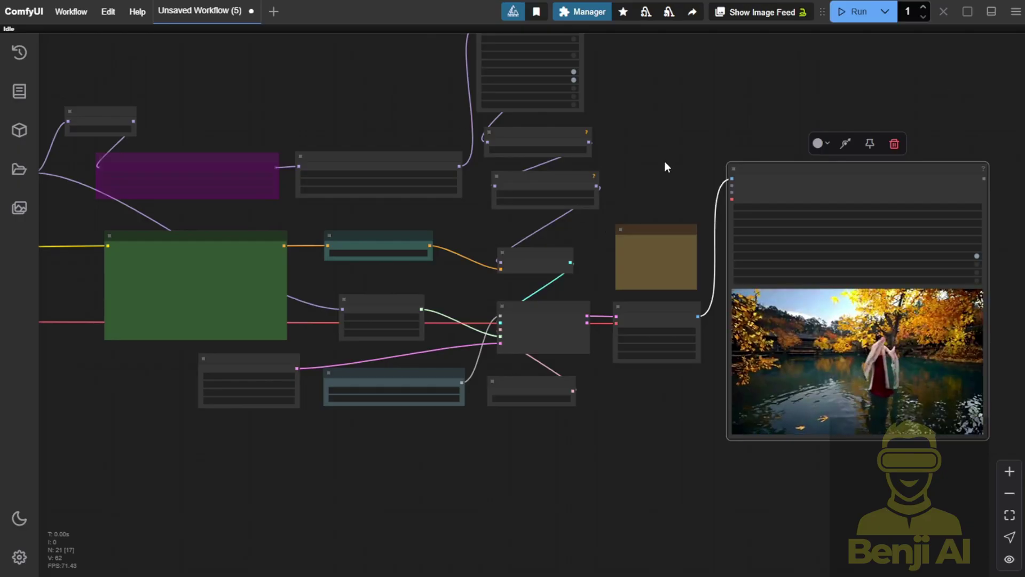
{"action": "scroll", "coordinate": [647, 214], "scroll_direction": "right", "scroll_amount": 2}
{"action": "scroll", "coordinate": [650, 324], "scroll_direction": "up", "scroll_amount": 4}
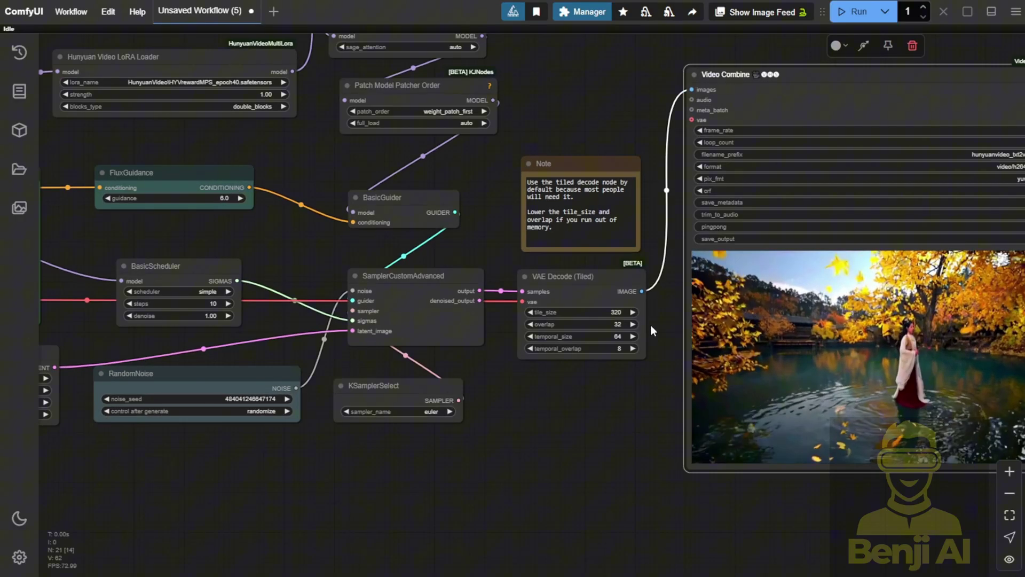
{"action": "scroll", "coordinate": [543, 421], "scroll_direction": "down", "scroll_amount": 2}
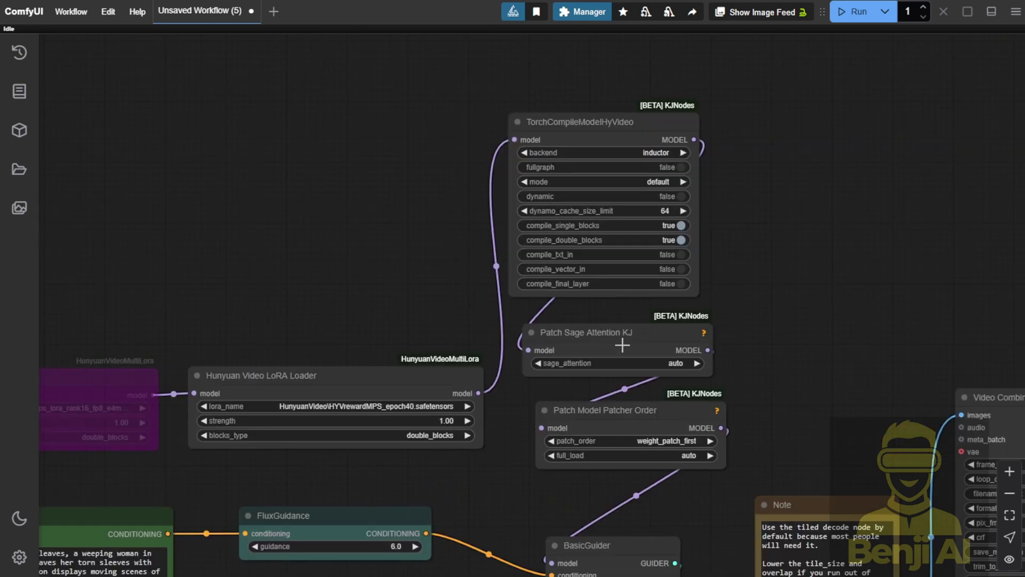
{"action": "scroll", "coordinate": [622, 345], "scroll_direction": "up", "scroll_amount": 3}
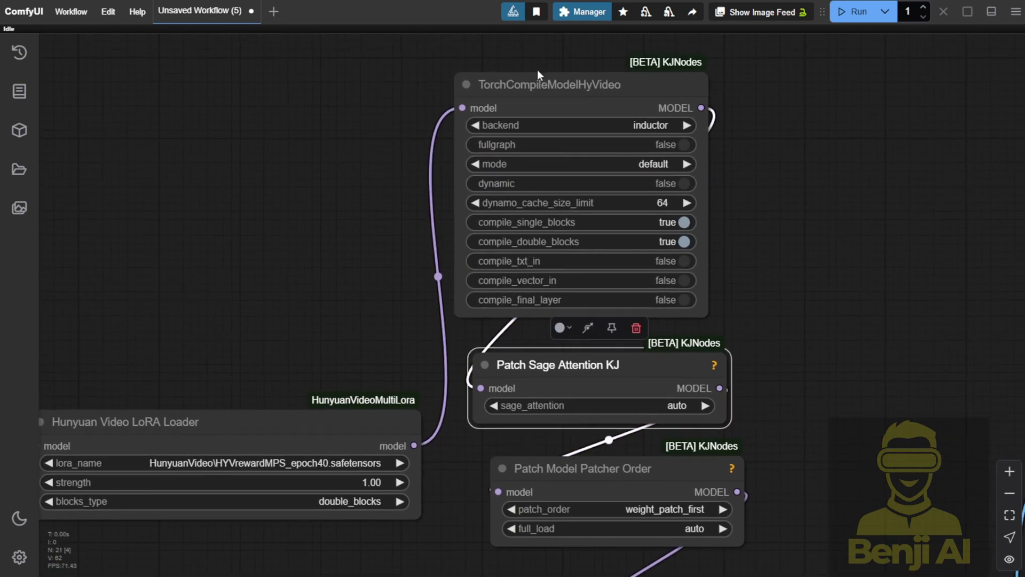
{"action": "left_click", "coordinate": [538, 86]}
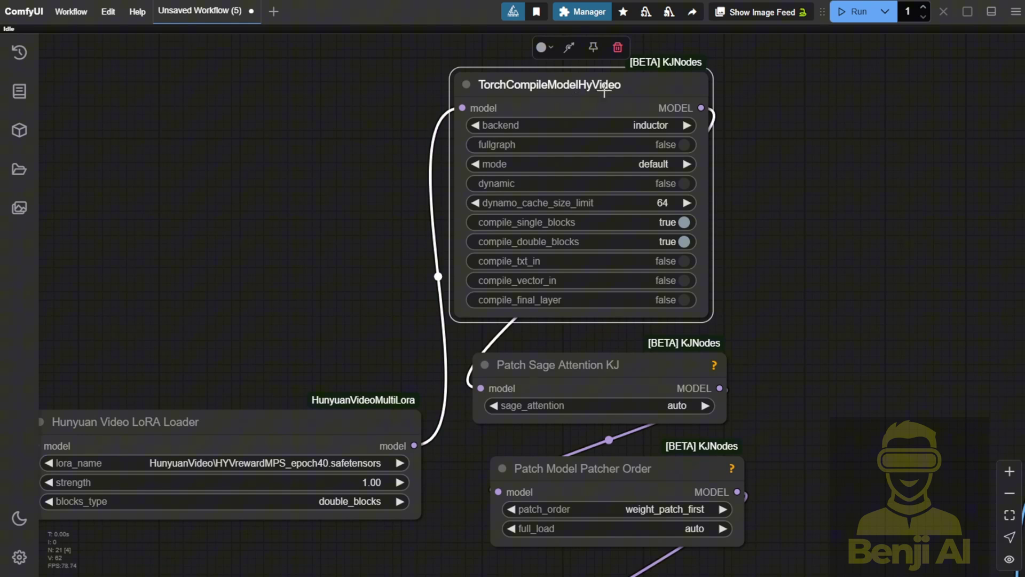
{"action": "scroll", "coordinate": [801, 257], "scroll_direction": "down", "scroll_amount": 4}
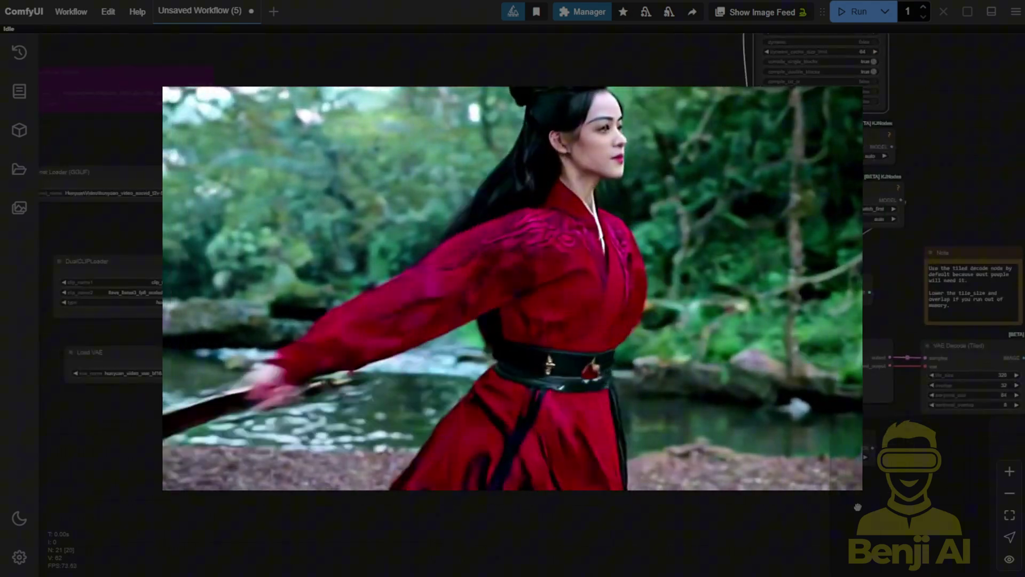
{"action": "scroll", "coordinate": [146, 243], "scroll_direction": "up", "scroll_amount": 3}
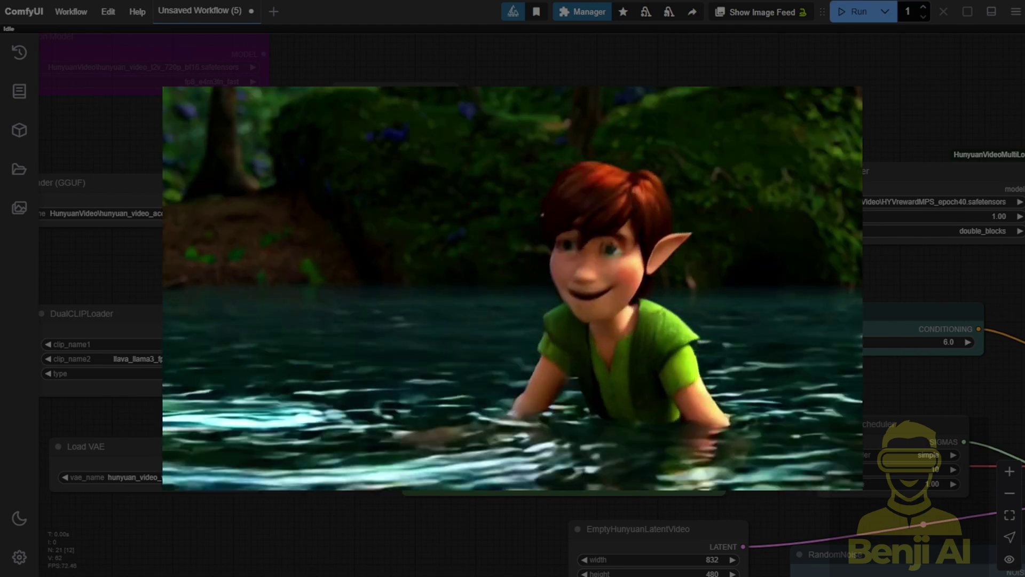
{"action": "scroll", "coordinate": [342, 282], "scroll_direction": "down", "scroll_amount": 2}
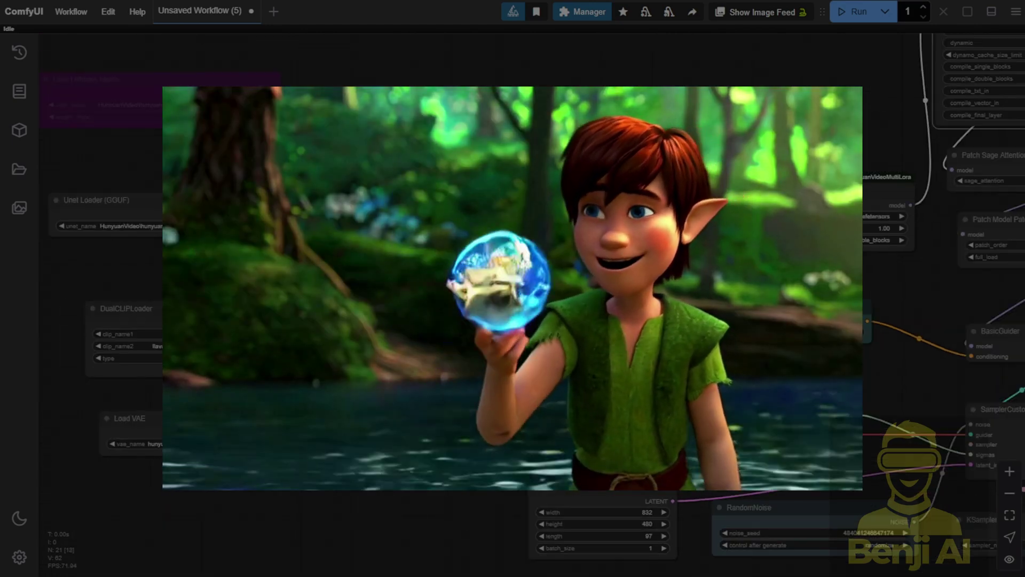
{"action": "scroll", "coordinate": [321, 282], "scroll_direction": "down", "scroll_amount": 3}
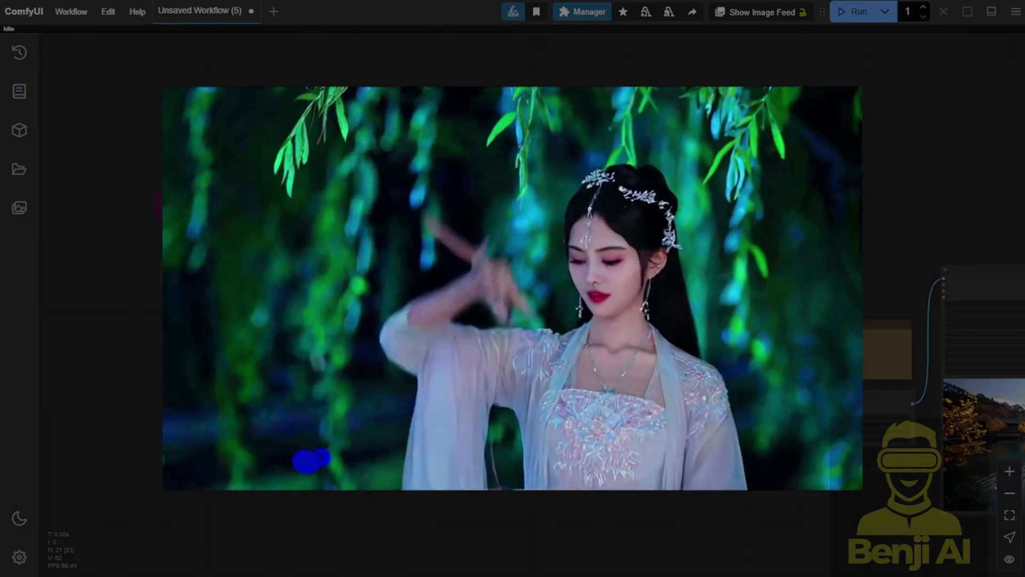